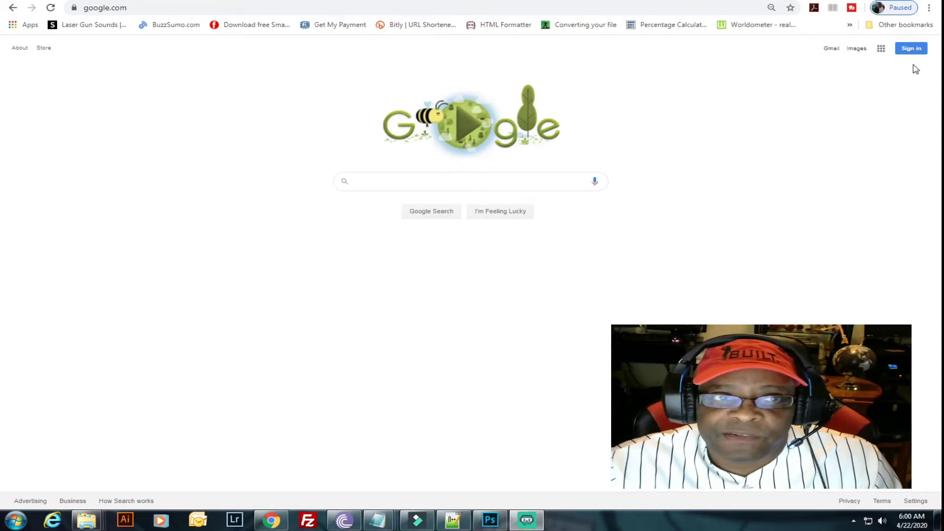
# - From google.com, start creating a new Google account for managing a business under another account
pyautogui.click(142, 6)
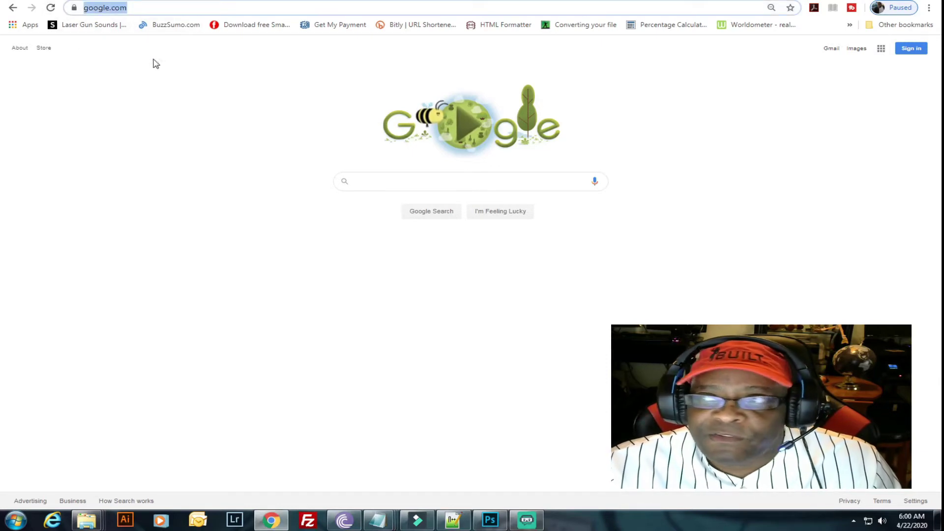
pyautogui.click(913, 53)
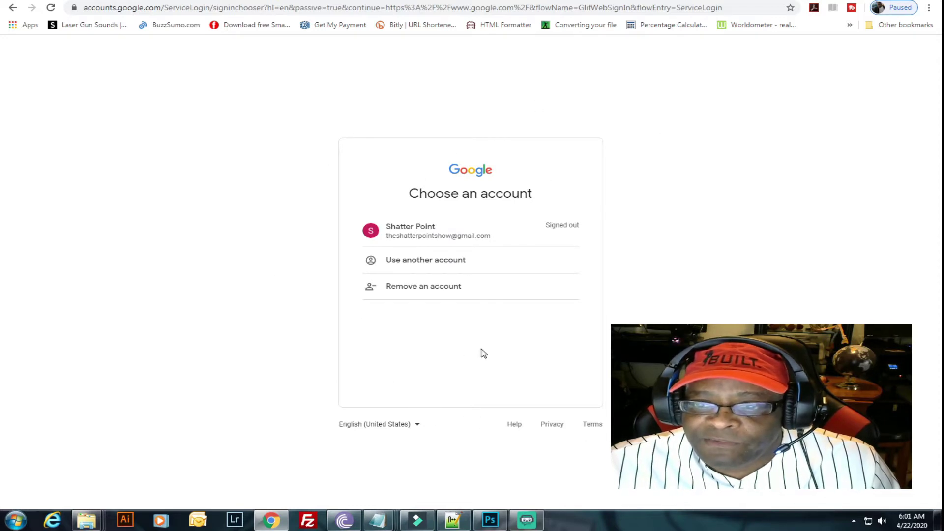
pyautogui.click(424, 265)
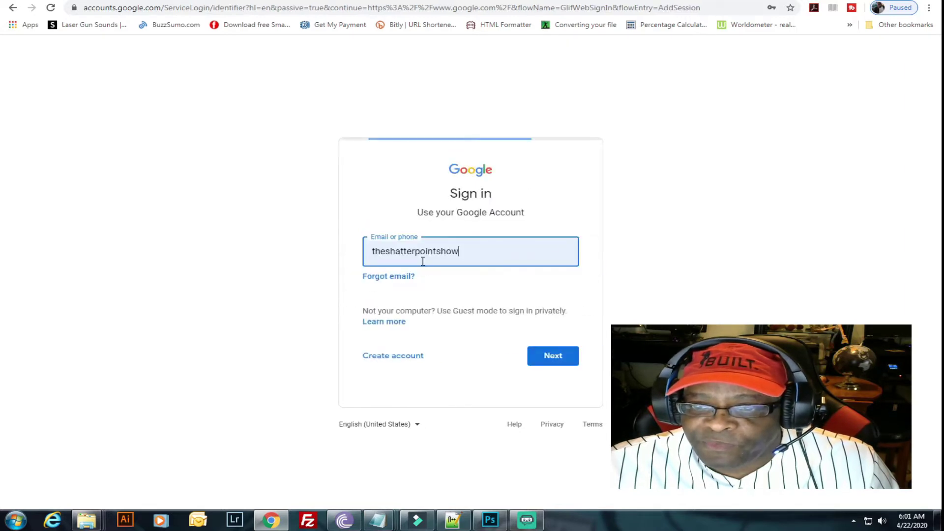
pyautogui.click(399, 360)
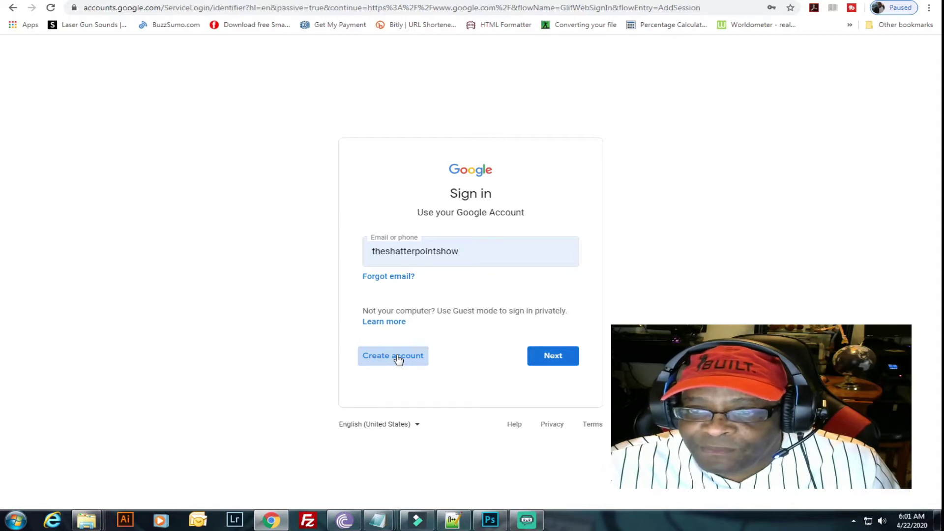
pyautogui.click(398, 359)
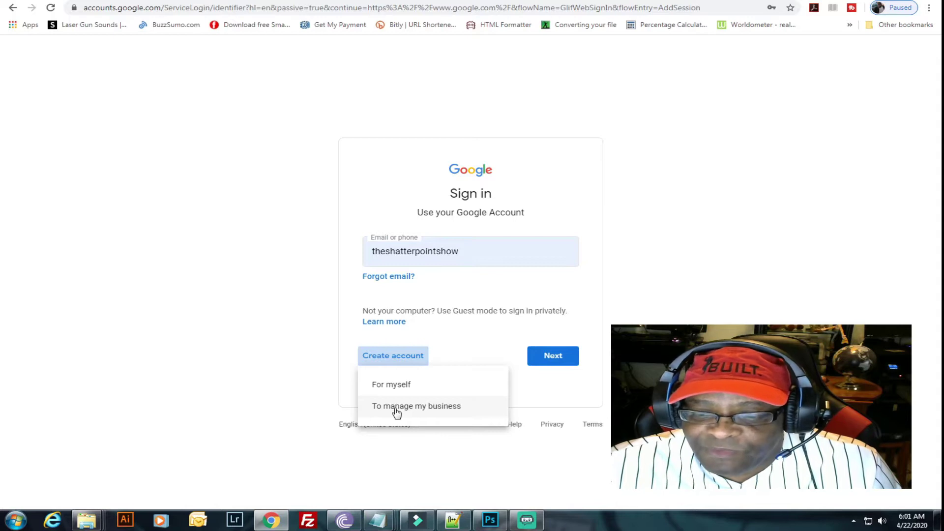
pyautogui.click(394, 409)
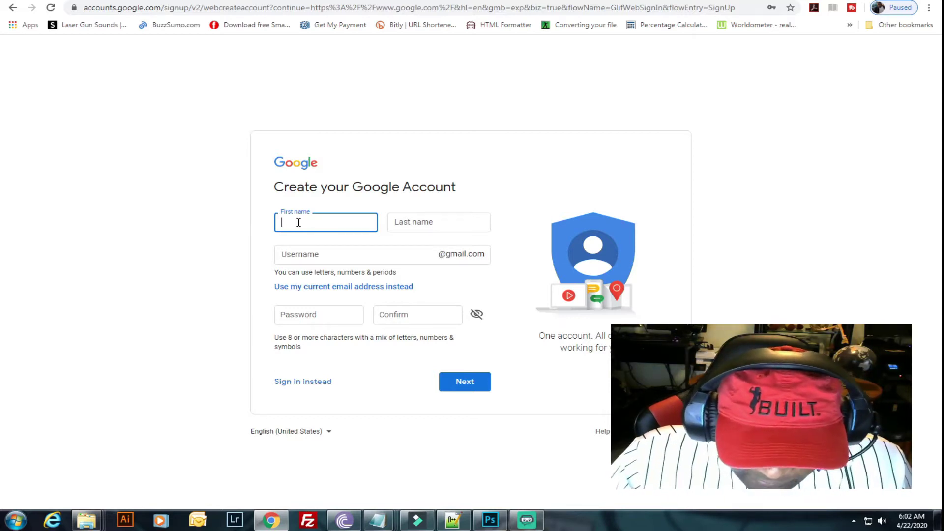
# - Enter the first and last name and customise the ending of the suggested Gmail username
pyautogui.write('Ke')
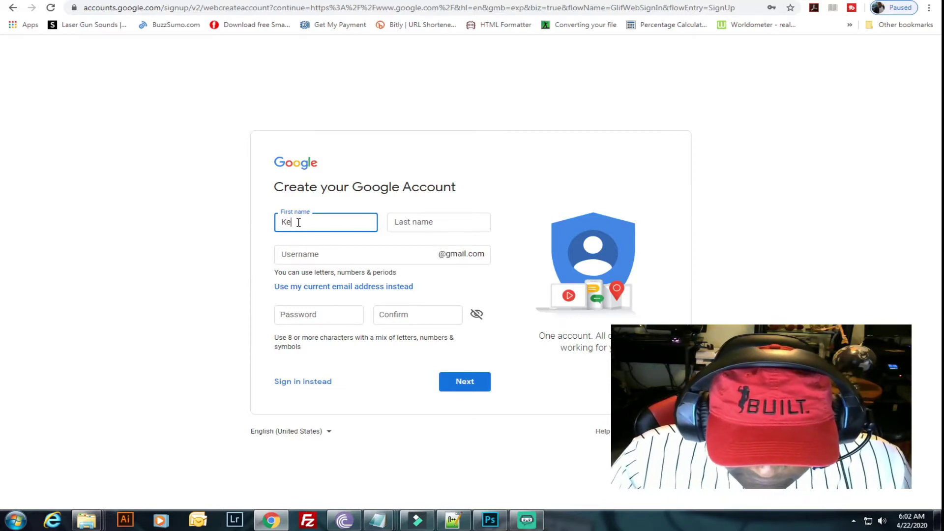
pyautogui.write('vin')
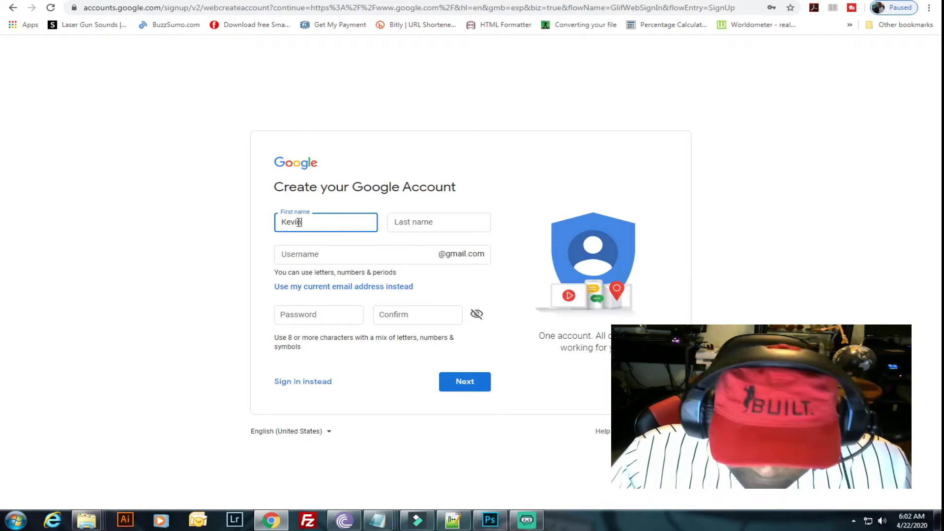
pyautogui.write('s')
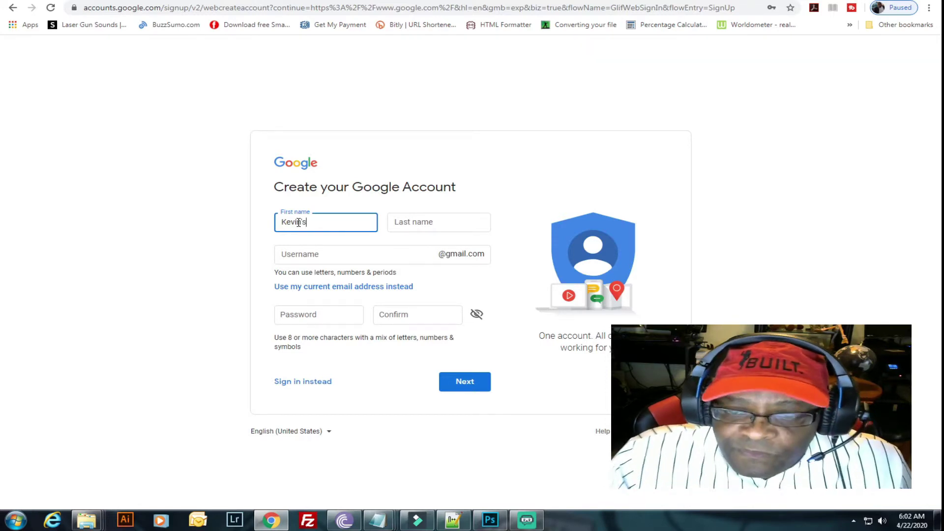
pyautogui.click(423, 221)
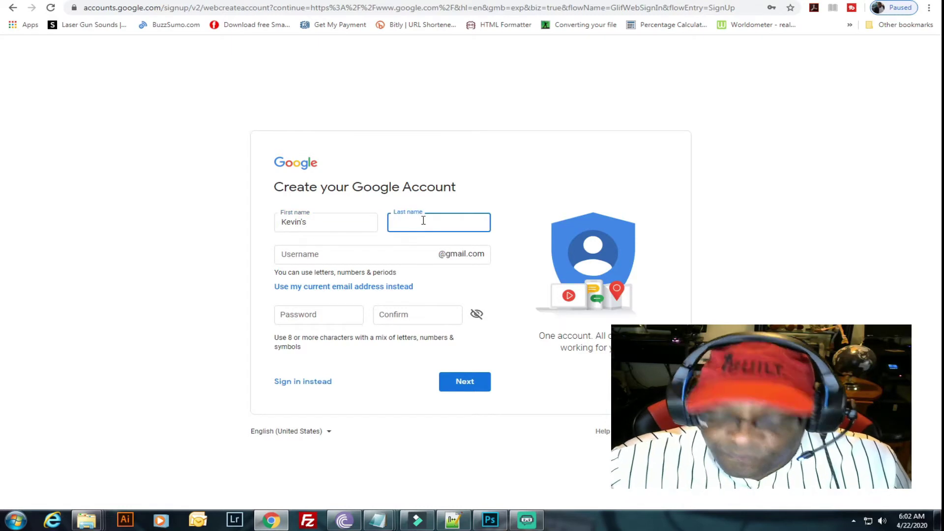
pyautogui.write('Wor')
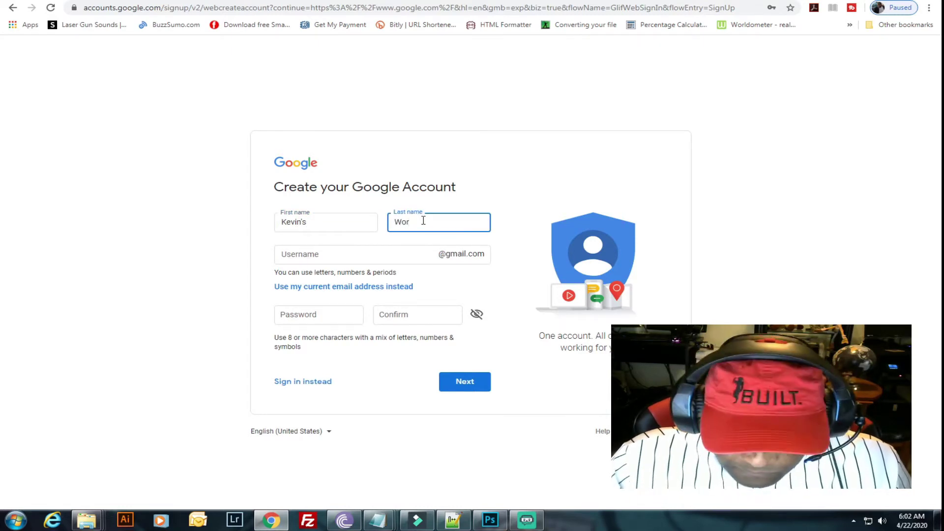
pyautogui.write('ld')
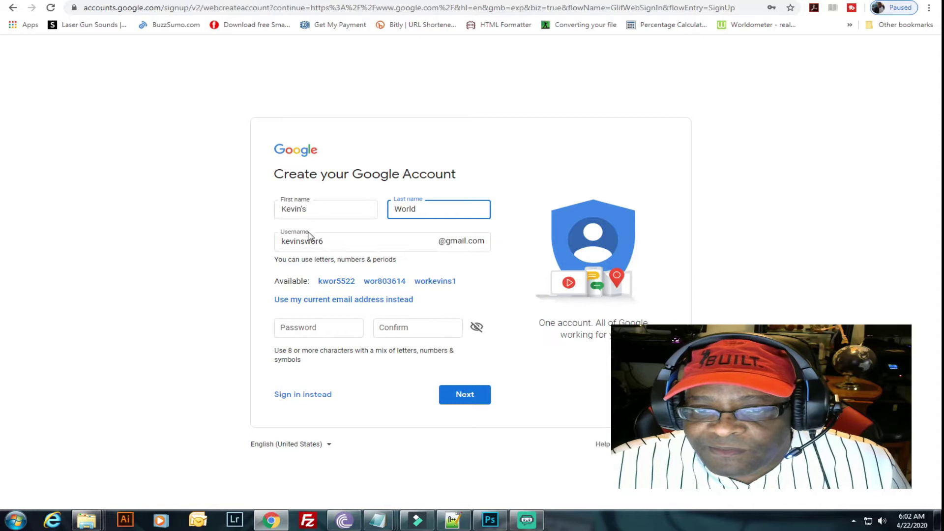
pyautogui.click(330, 240)
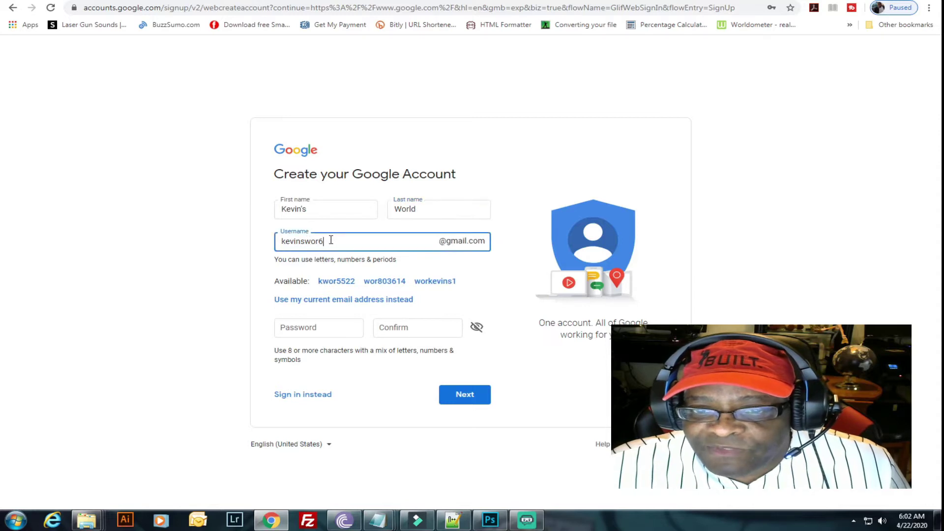
pyautogui.moveTo(331, 240)
pyautogui.mouseDown()
pyautogui.moveTo(304, 240)
pyautogui.moveTo(320, 240)
pyautogui.mouseUp()
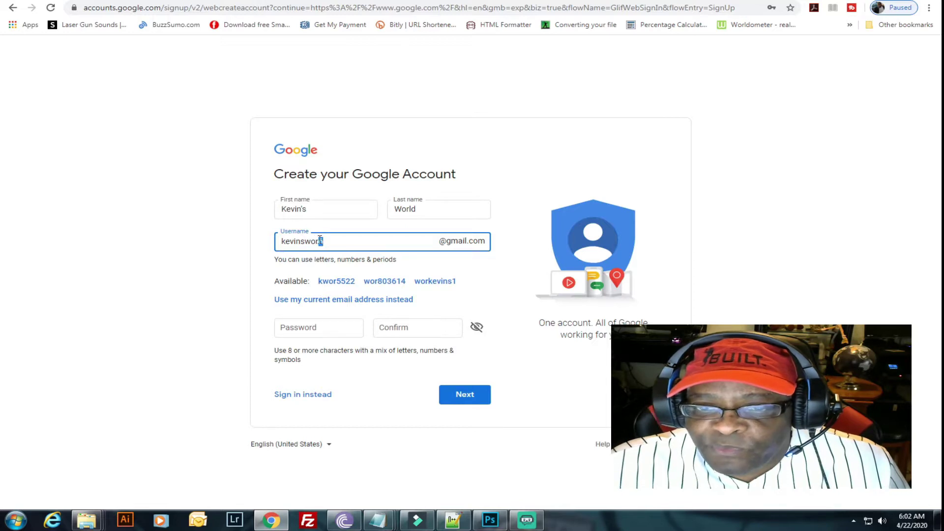
pyautogui.write('d')
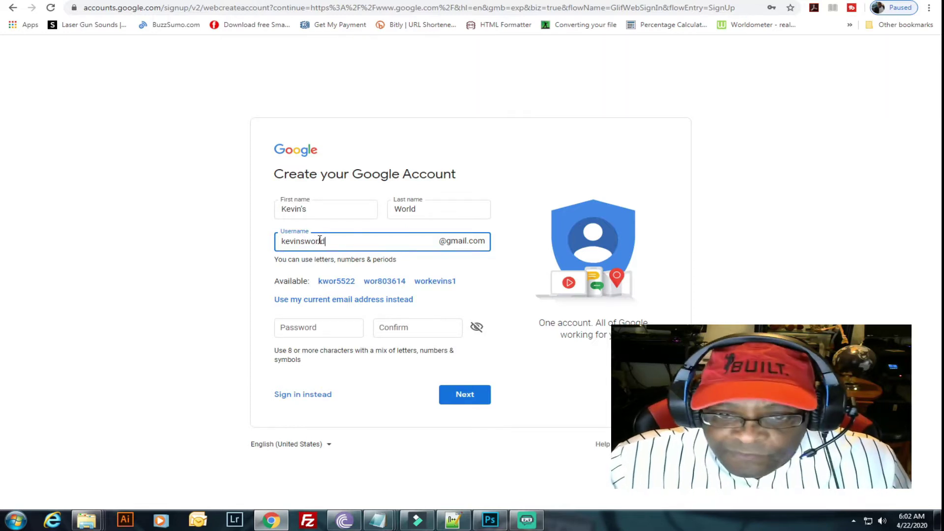
pyautogui.write('911')
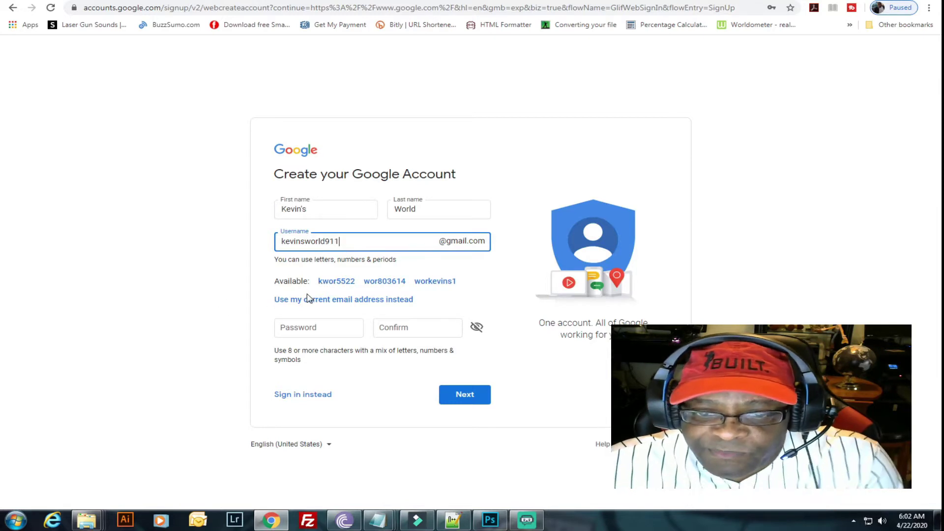
# - Enter the new account password and its confirmation
pyautogui.click(325, 330)
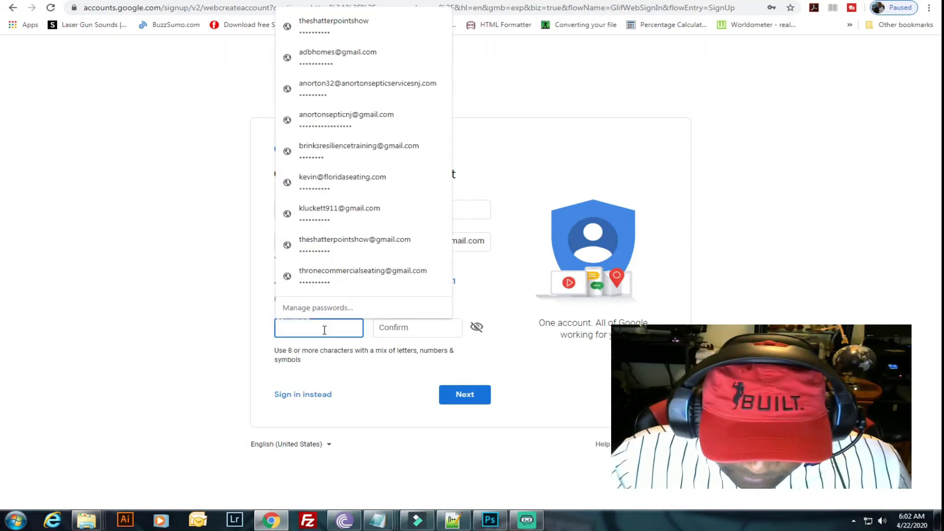
pyautogui.write('•••')
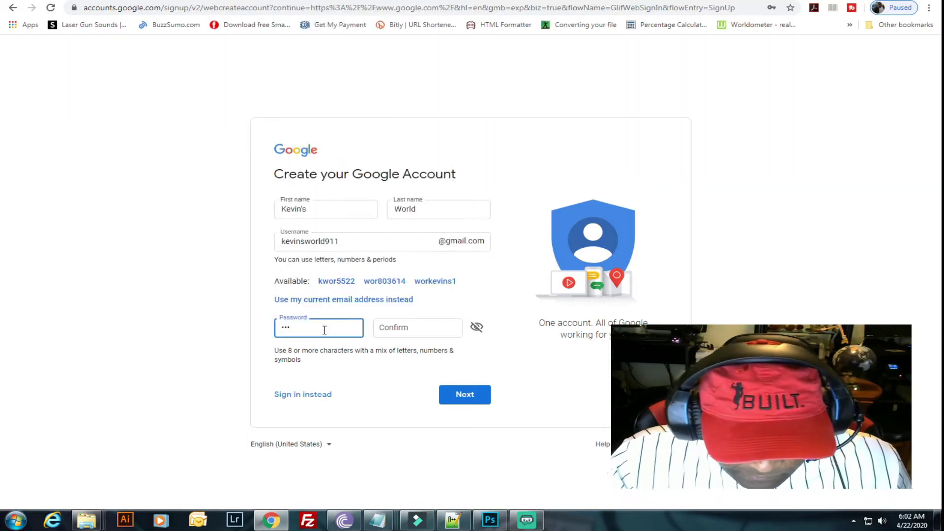
pyautogui.write('•')
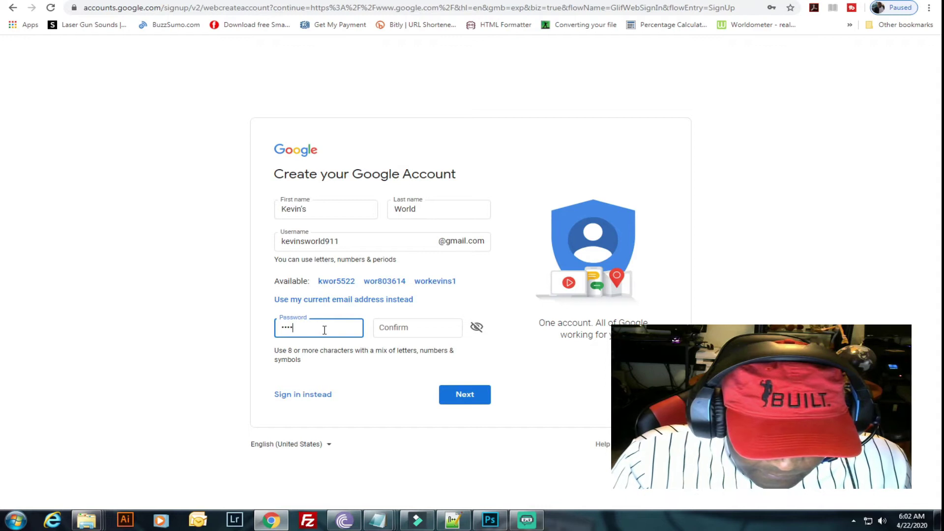
pyautogui.write('••••')
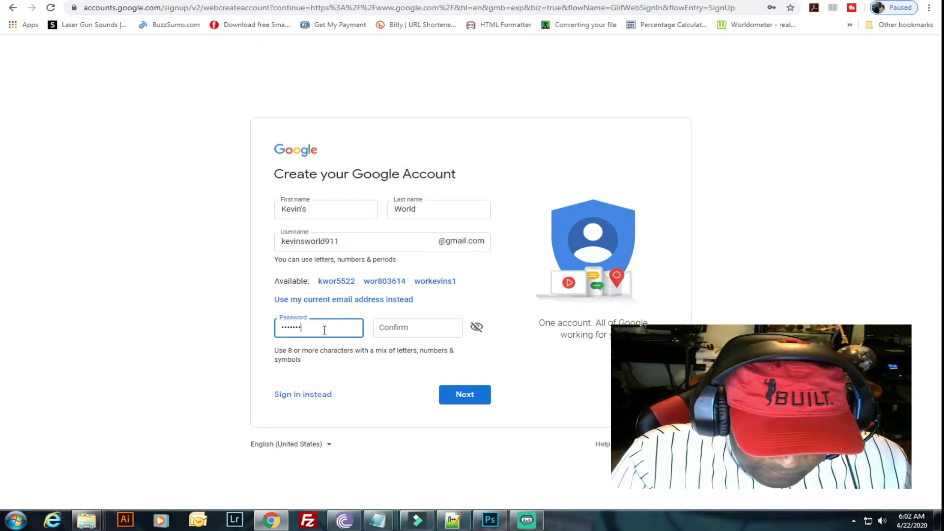
pyautogui.write('•')
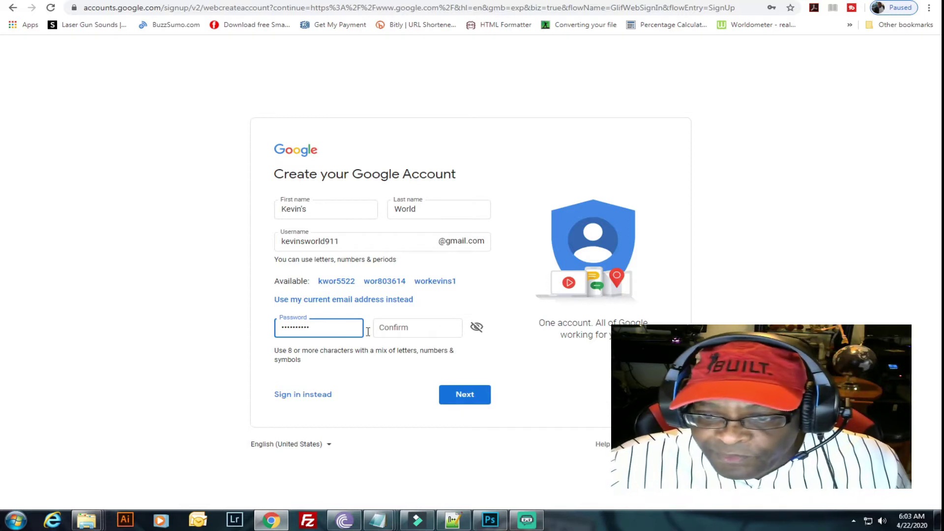
pyautogui.click(395, 326)
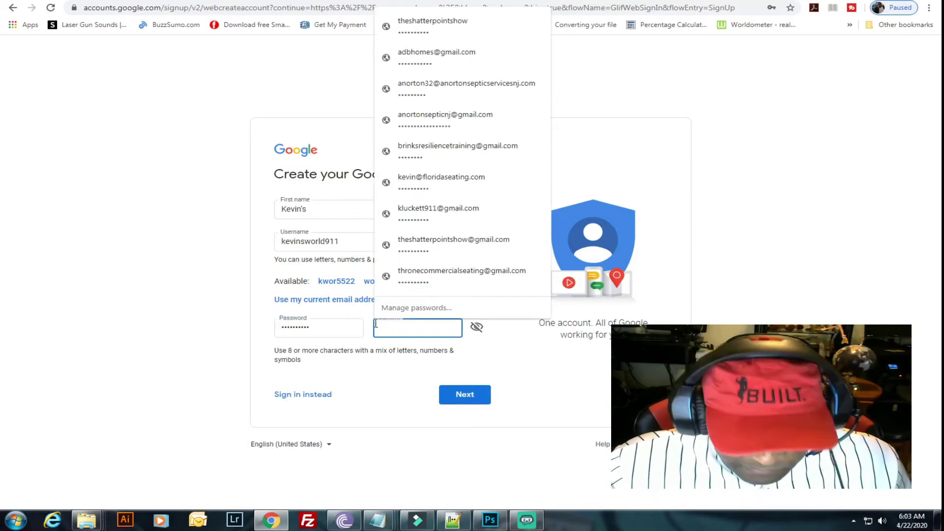
pyautogui.write('•••')
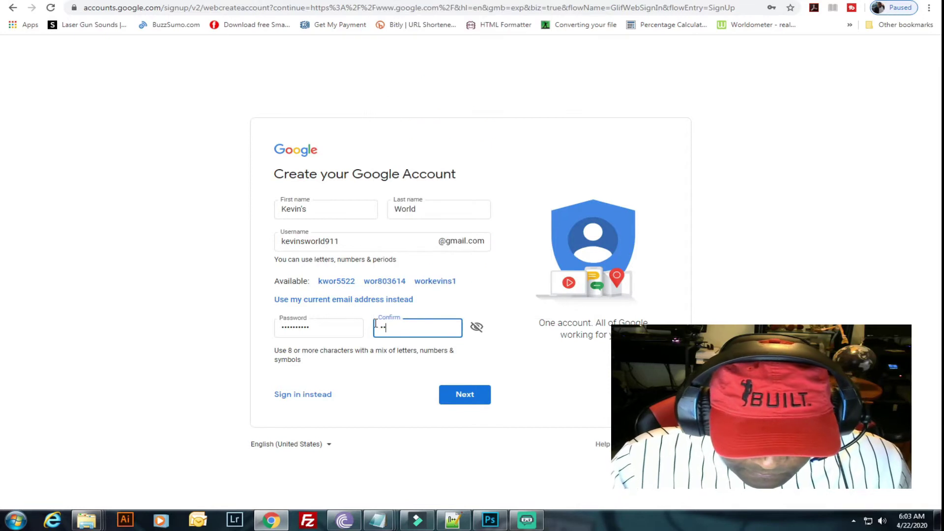
pyautogui.write('•••')
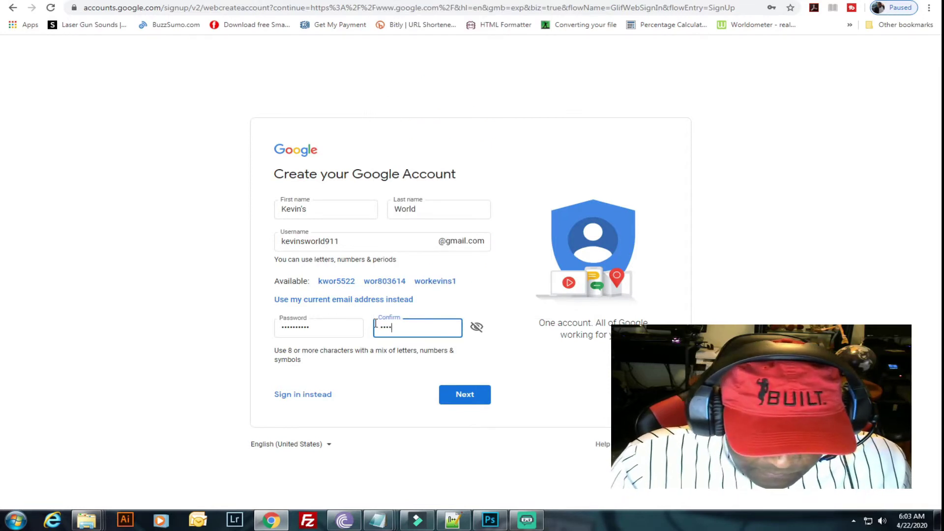
pyautogui.write('••')
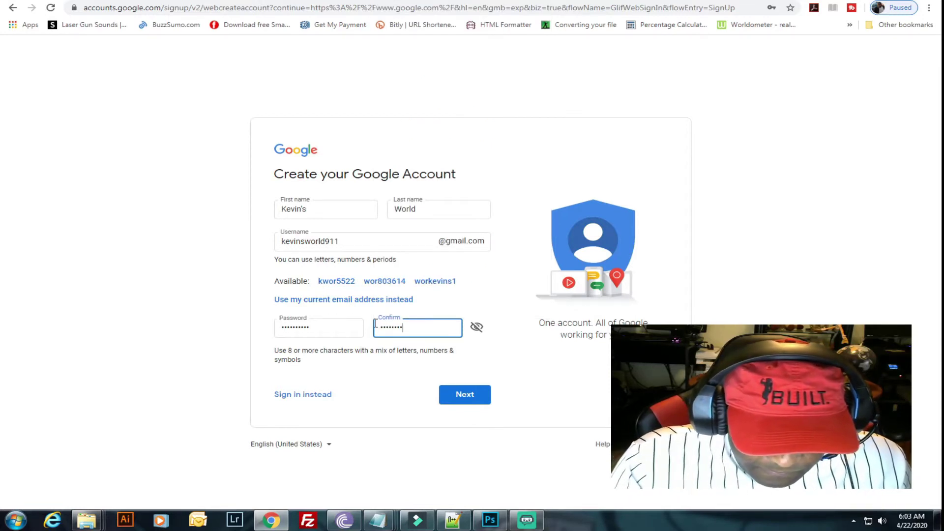
pyautogui.write('••')
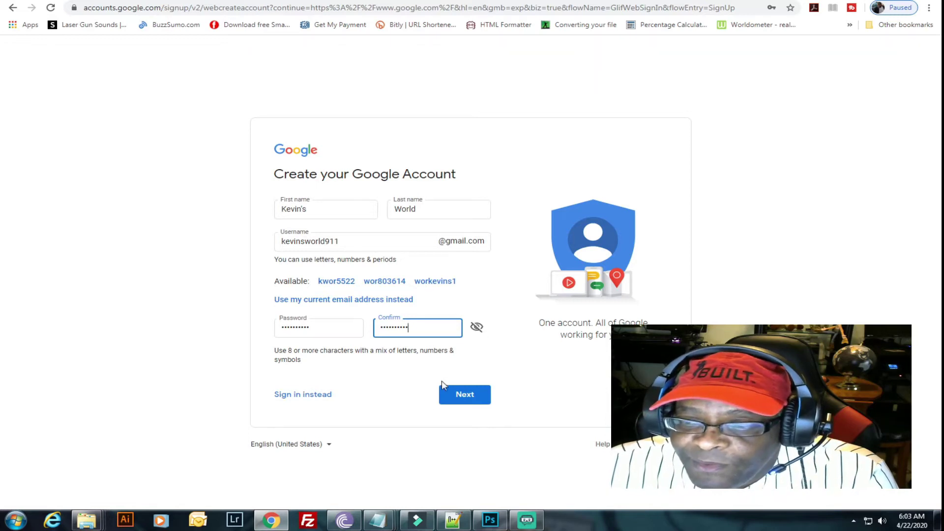
# - Submit the form, then fill the phone number from autofill and enter a recovery email
pyautogui.click(465, 397)
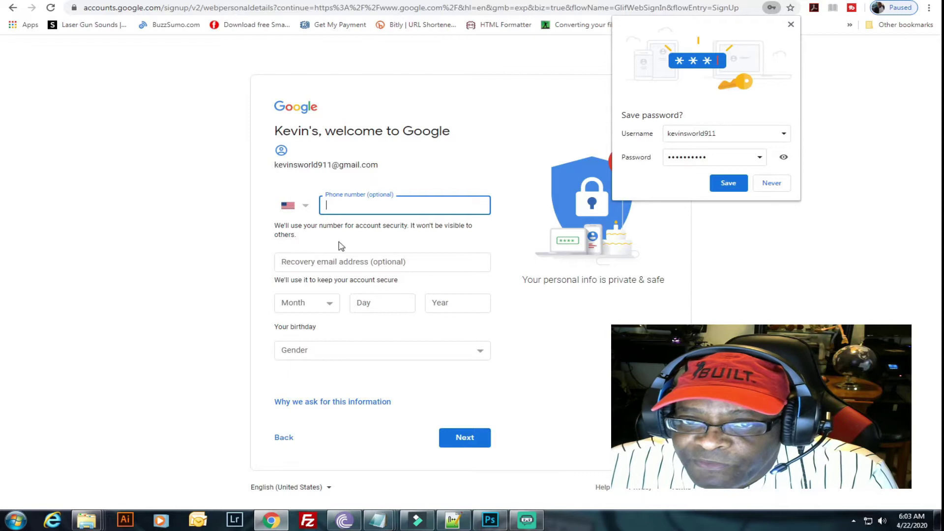
pyautogui.click(334, 205)
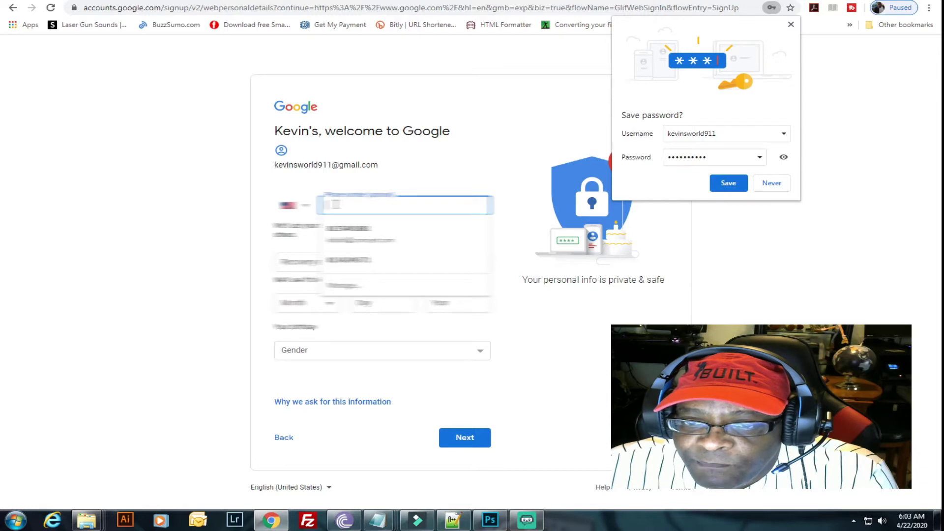
pyautogui.click(365, 258)
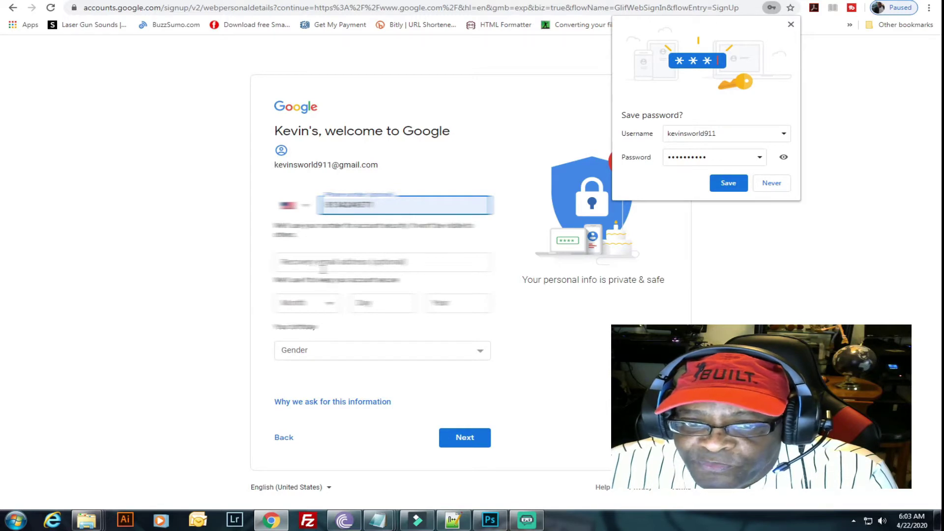
pyautogui.click(340, 264)
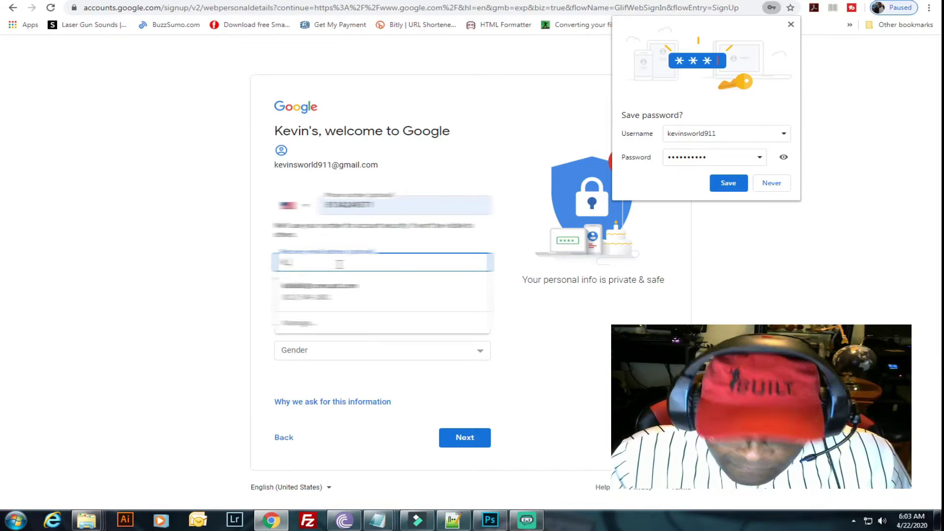
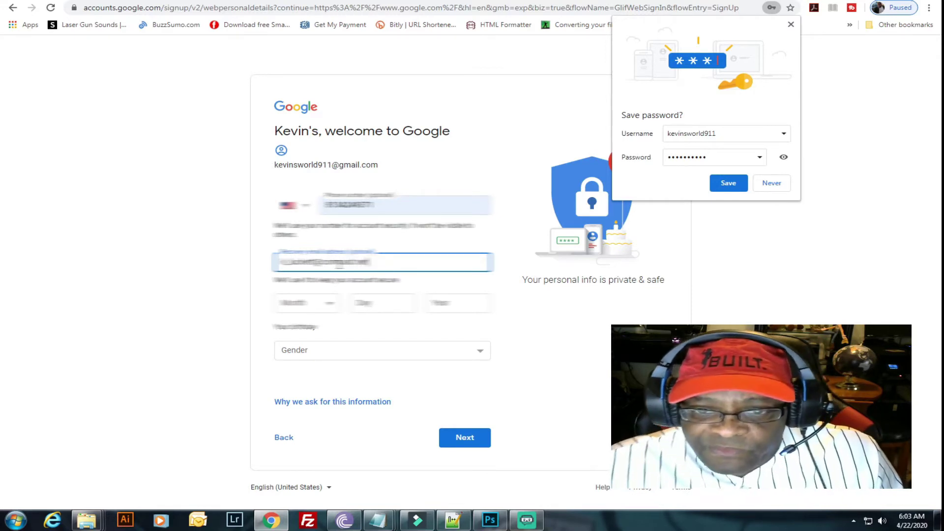
# - Set the birthday to January 12, 1970 and the gender to Male
pyautogui.click(330, 302)
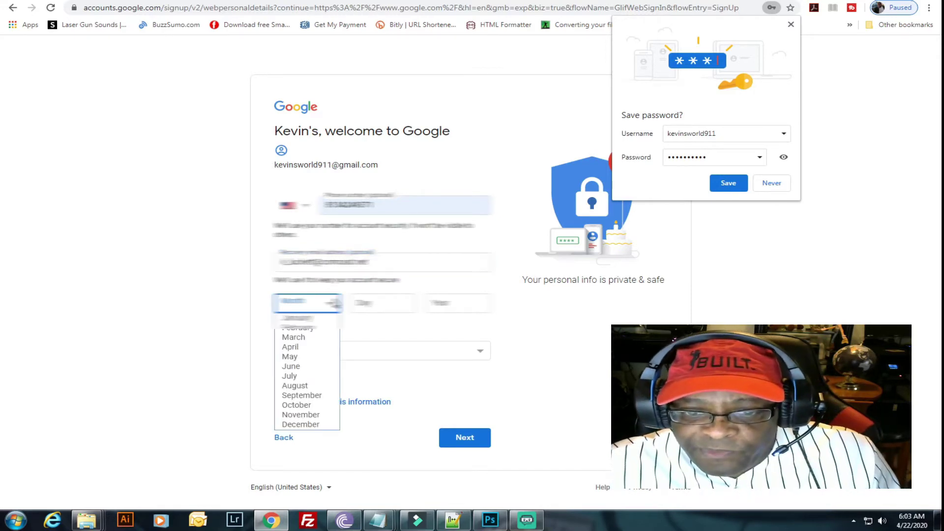
pyautogui.click(310, 319)
pyautogui.click(370, 304)
pyautogui.write('12')
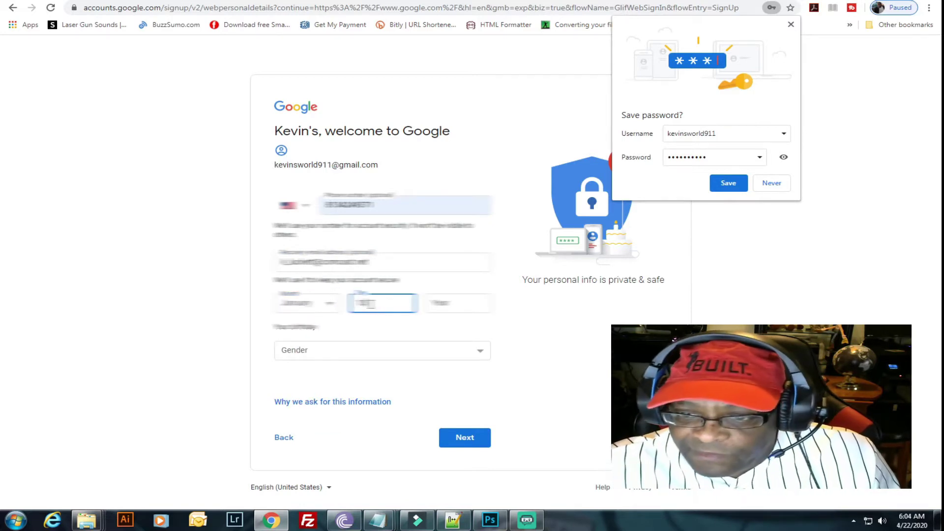
pyautogui.click(444, 305)
pyautogui.write('1970')
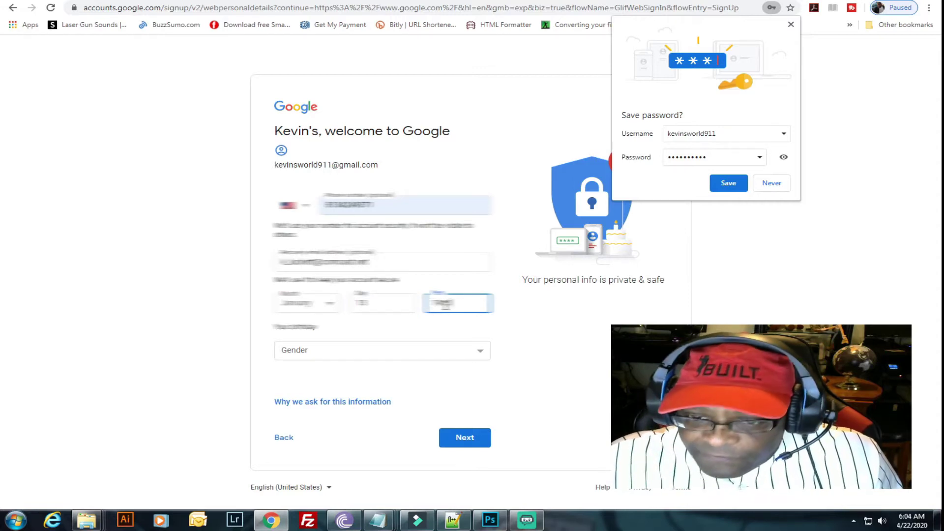
pyautogui.click(479, 355)
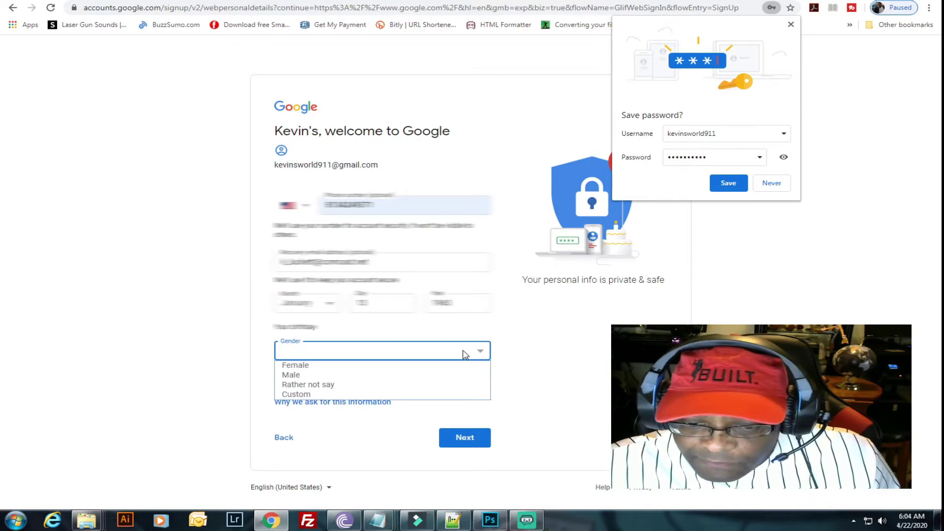
pyautogui.click(310, 377)
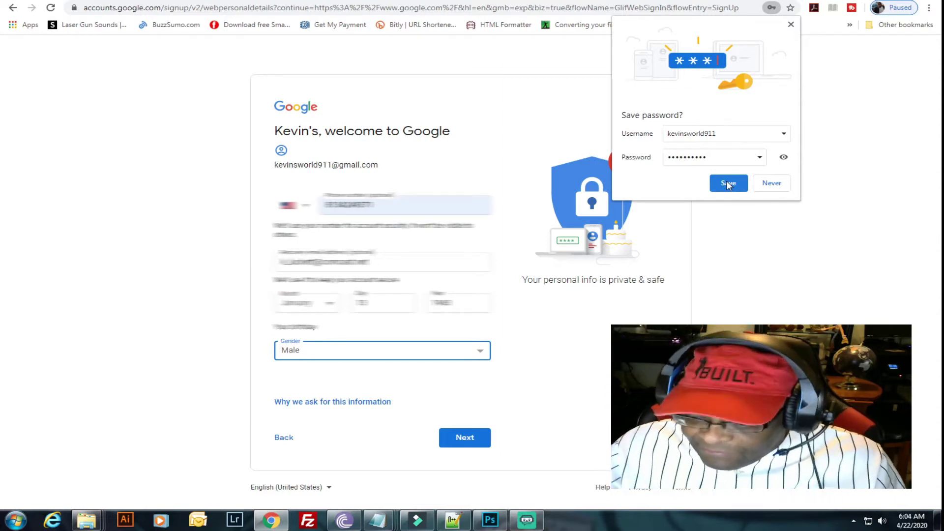
# - Save the password in Chrome, then correct the phone number's last digits and resubmit the details
pyautogui.click(728, 183)
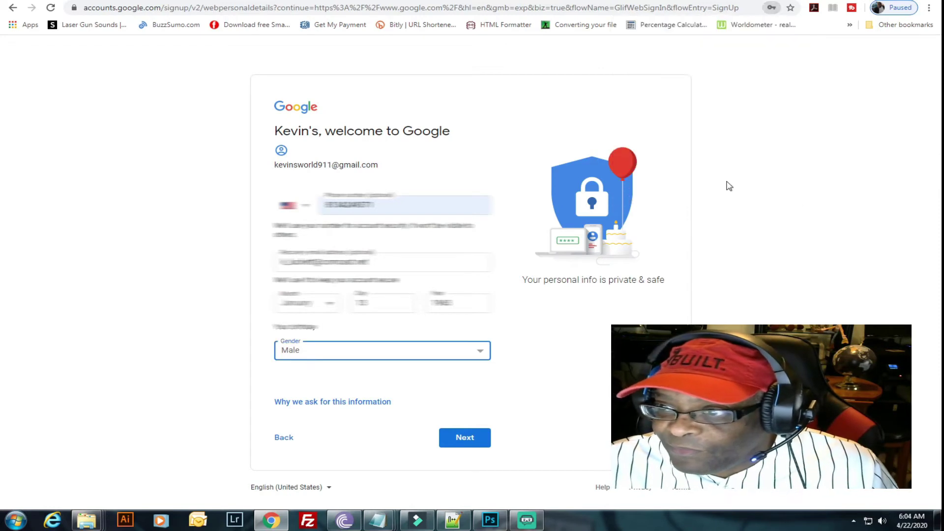
pyautogui.click(467, 439)
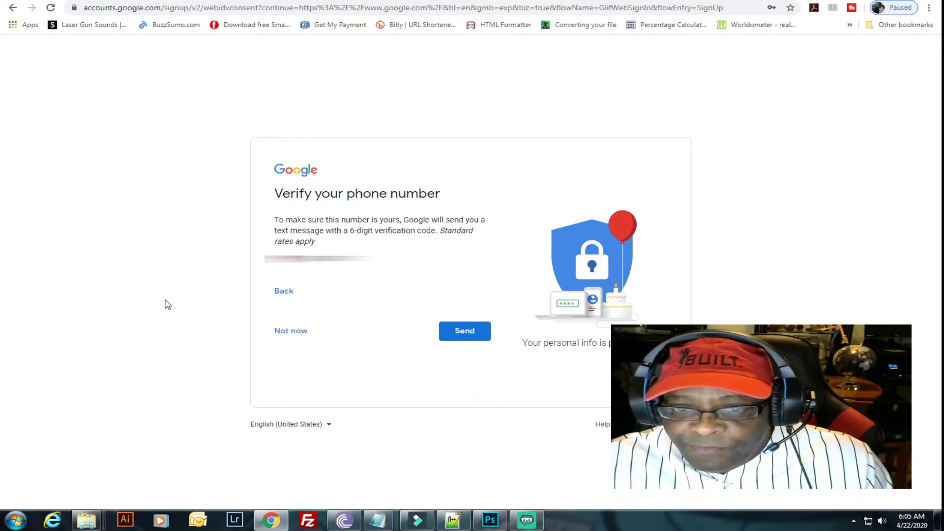
pyautogui.click(285, 294)
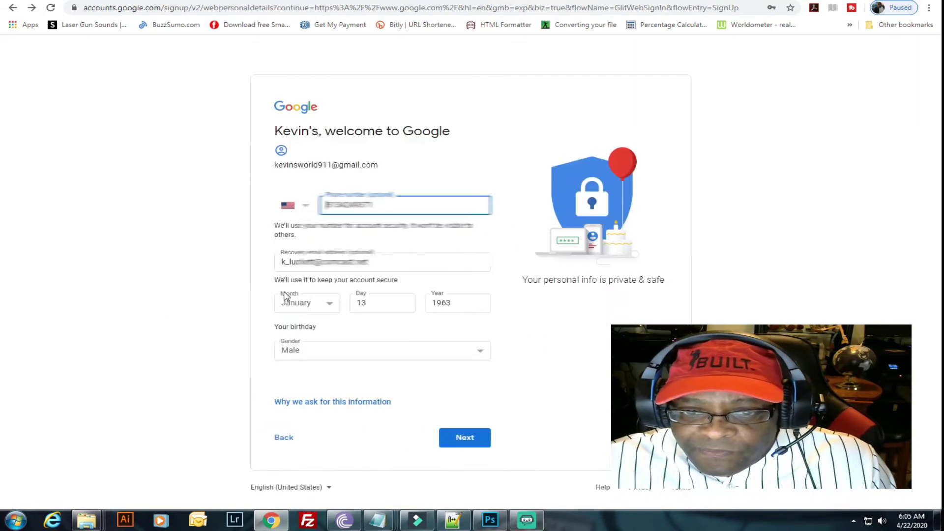
pyautogui.click(382, 205)
pyautogui.moveTo(364, 205); pyautogui.dragTo(346, 205)
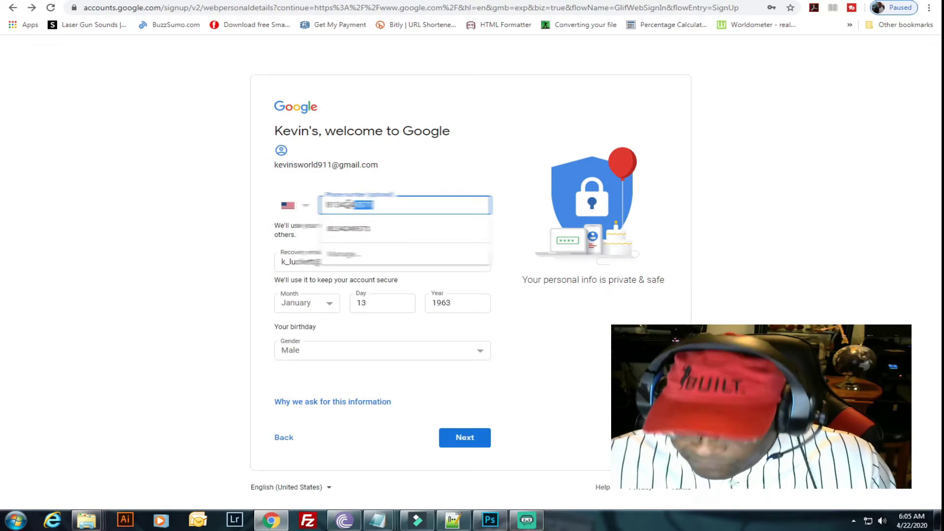
pyautogui.write('485')
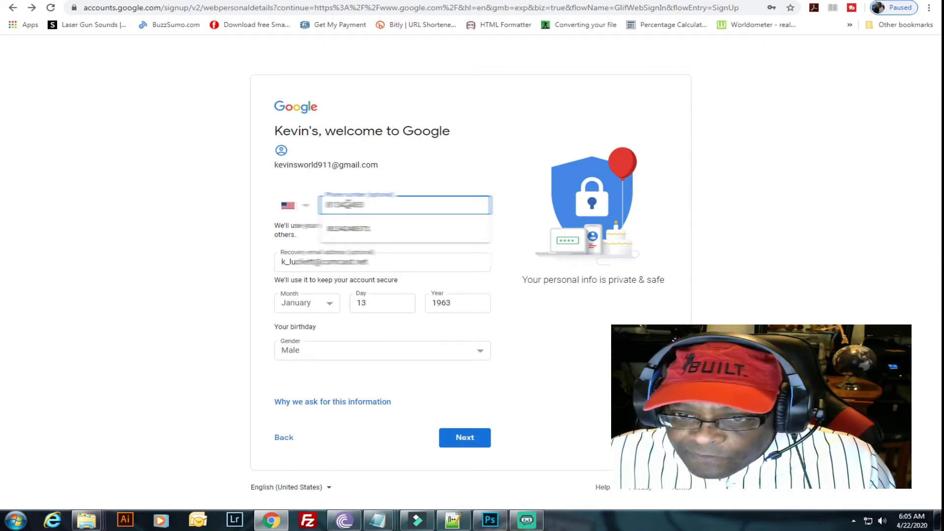
pyautogui.write('71')
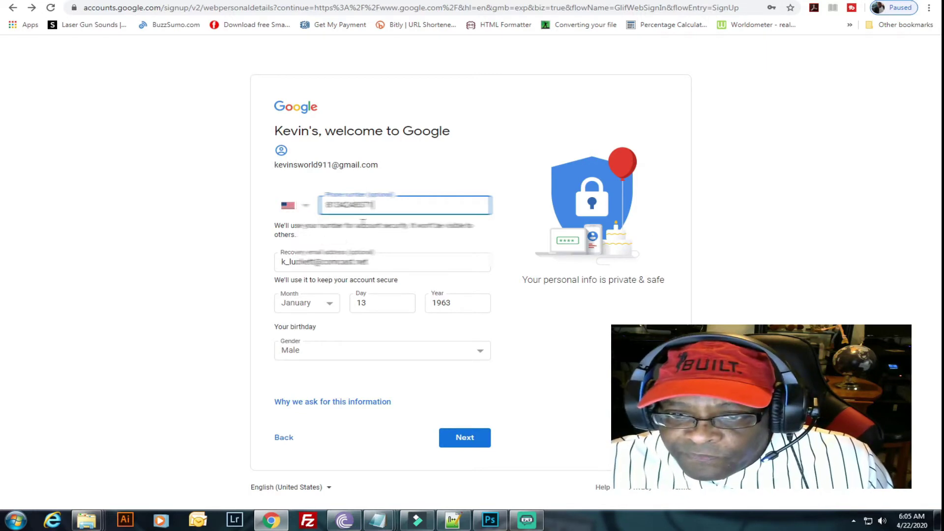
pyautogui.click(476, 442)
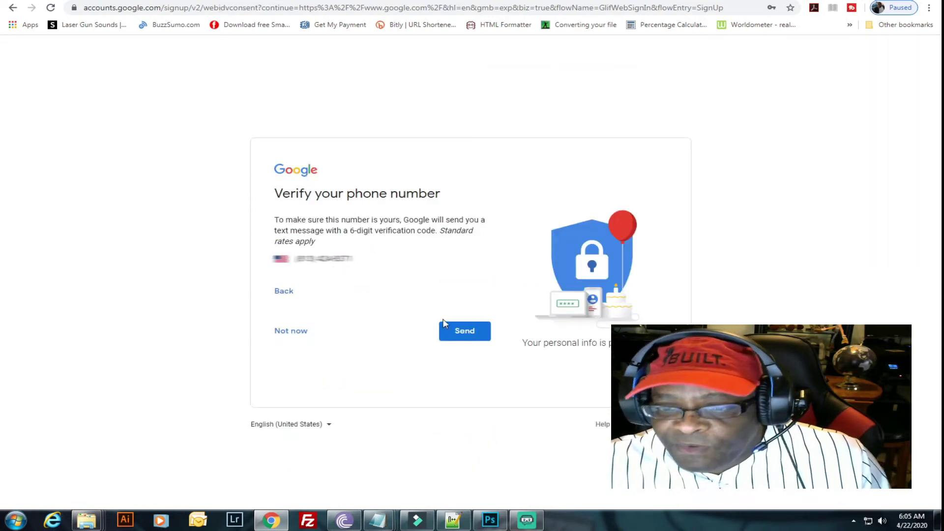
# - Have a code texted to the phone and verify it with the six-digit code received
pyautogui.click(473, 338)
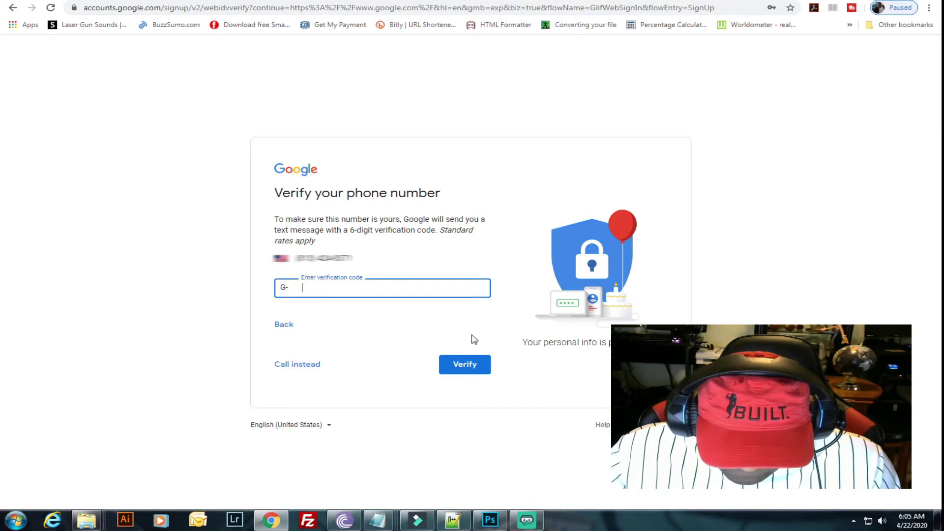
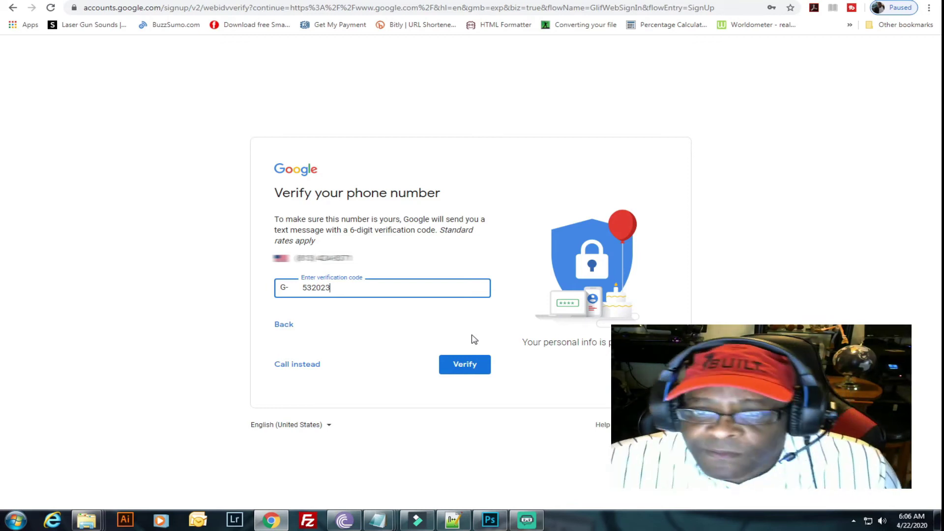
pyautogui.click(465, 368)
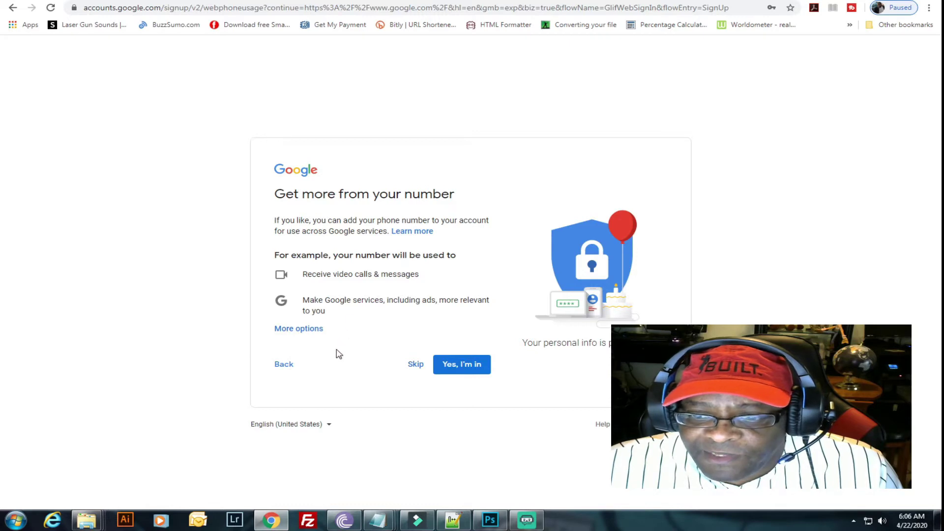
# - Skip adding the number to other Google services and scroll to the bottom of Privacy and Terms
pyautogui.click(416, 364)
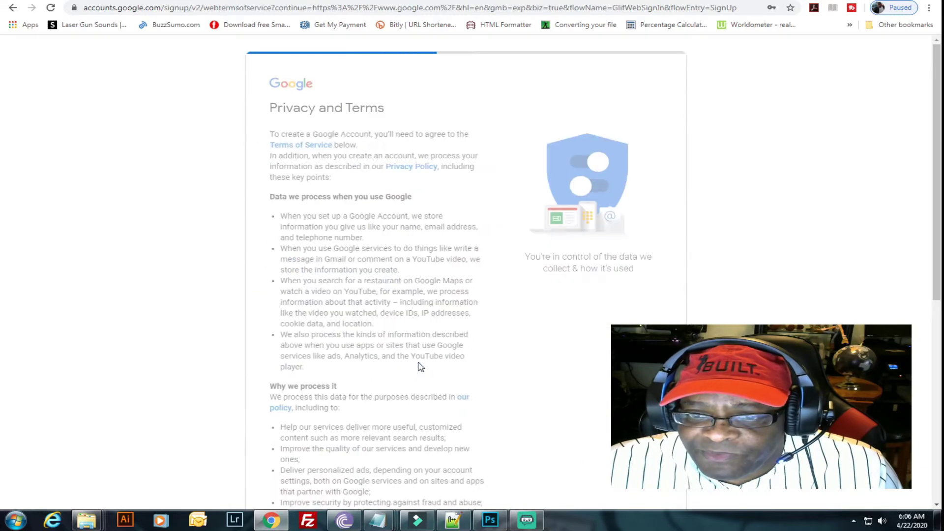
pyautogui.scroll(-6, 444, 304)
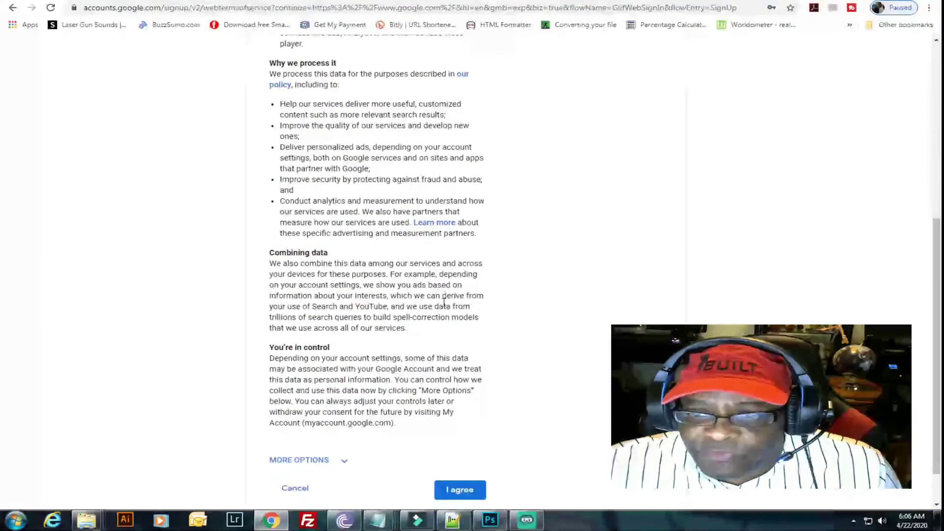
pyautogui.scroll(-1, 444, 303)
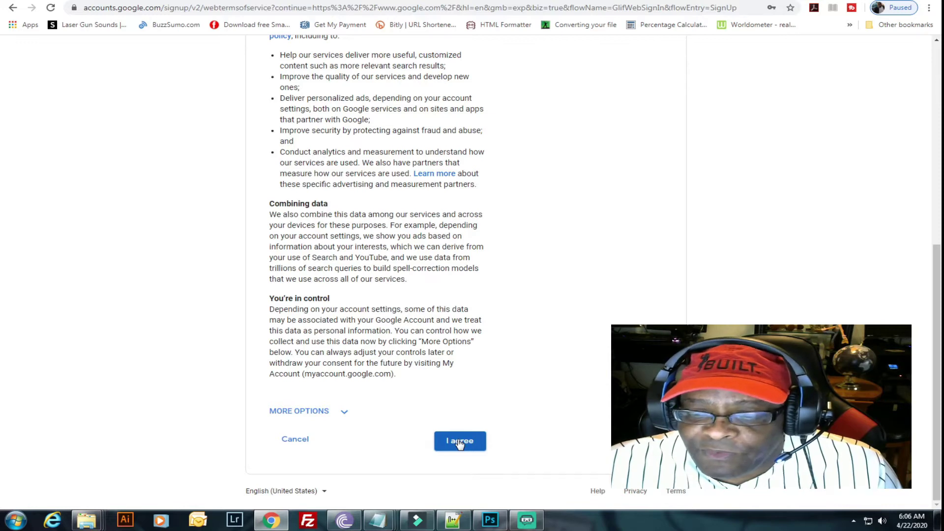
# - Accept Google's Privacy and Terms with I agree
pyautogui.click(460, 442)
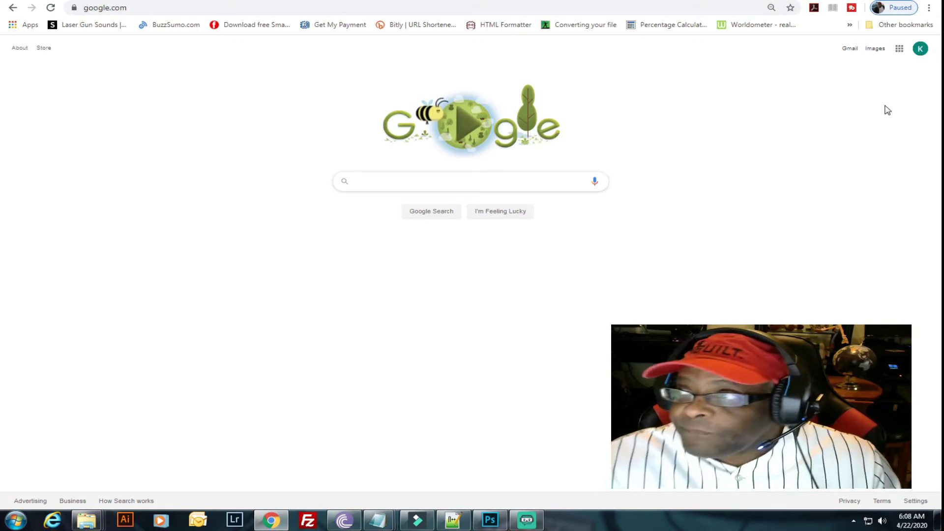
# - Go to YouTube through the Google apps grid and open the account menu
pyautogui.click(900, 49)
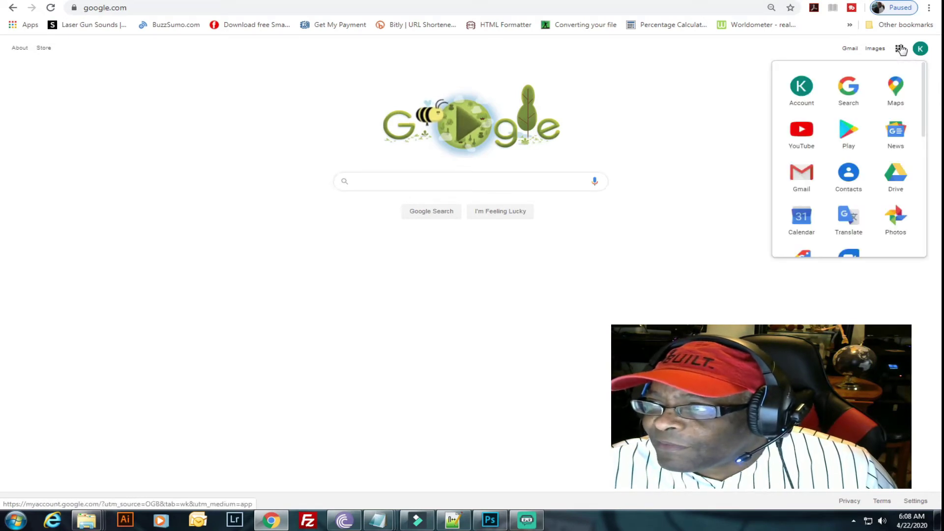
pyautogui.click(803, 131)
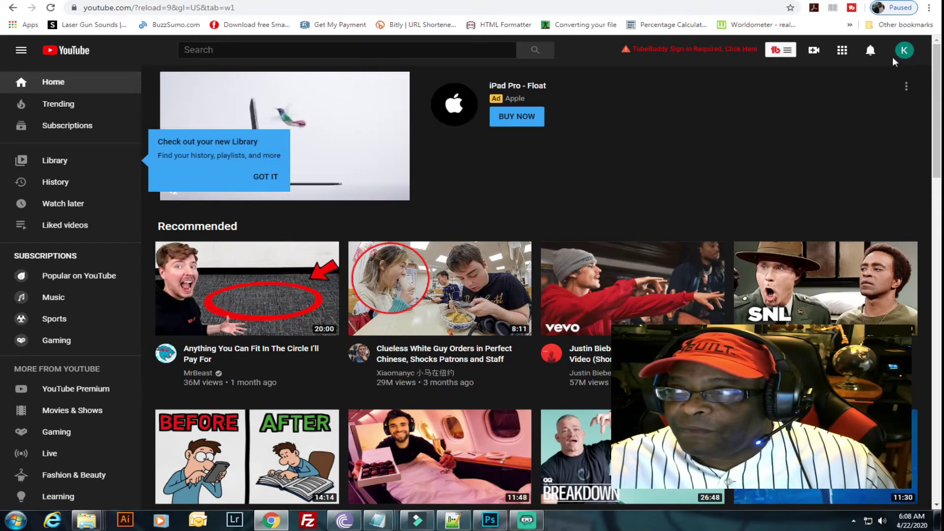
pyautogui.click(904, 52)
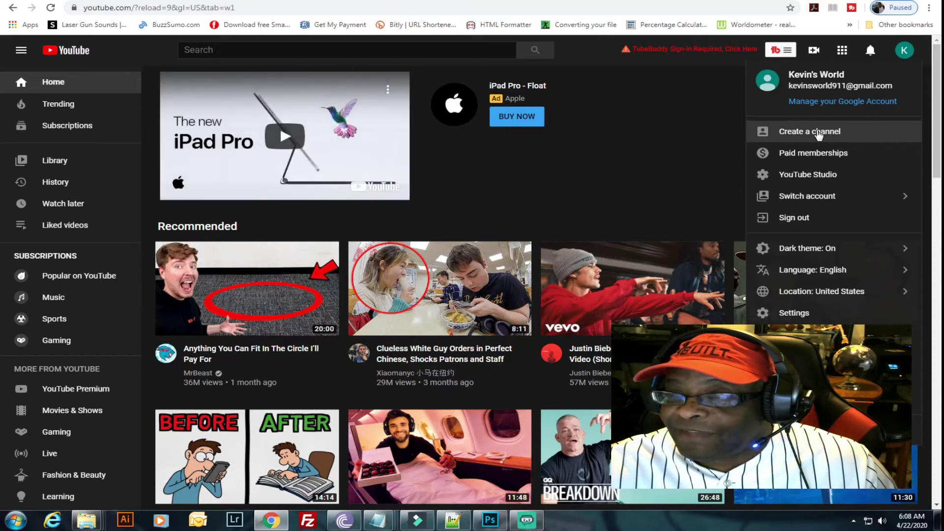
# - Begin creating a YouTube channel and choose the Use a custom name option
pyautogui.click(818, 133)
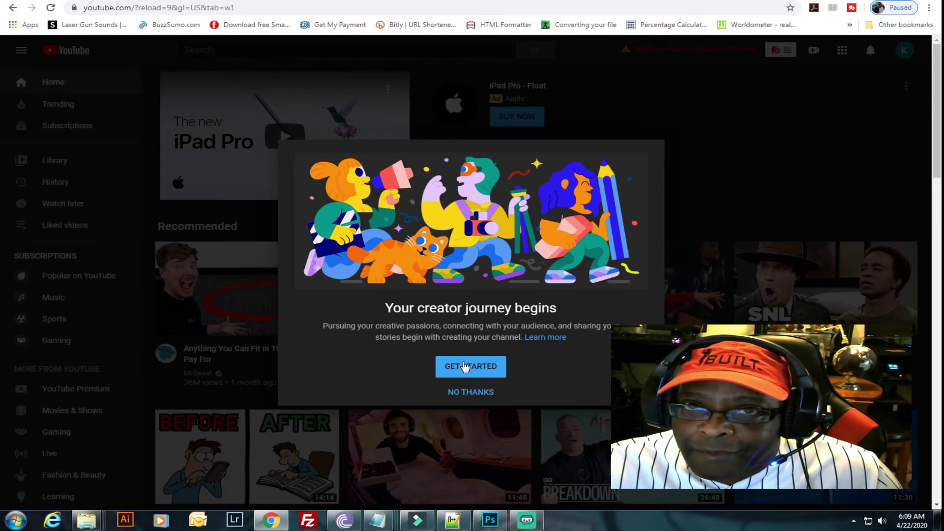
pyautogui.click(465, 366)
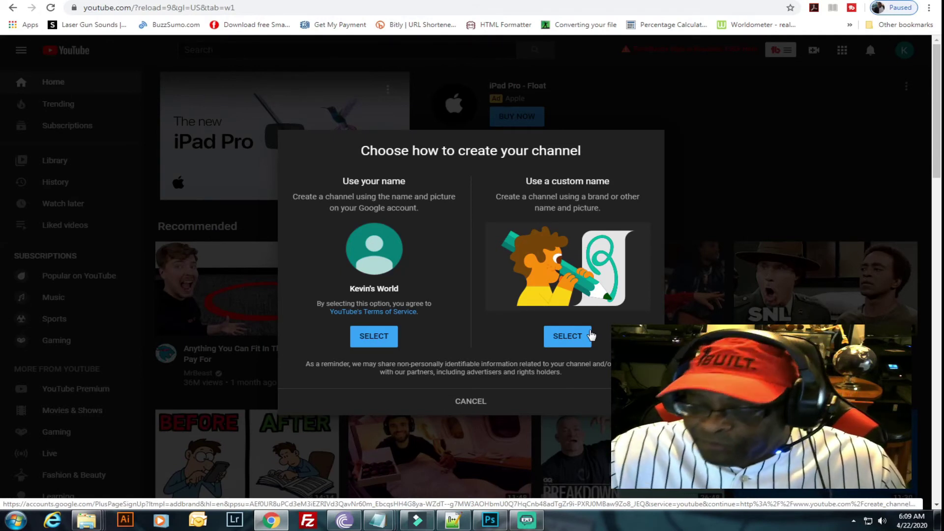
pyautogui.click(565, 337)
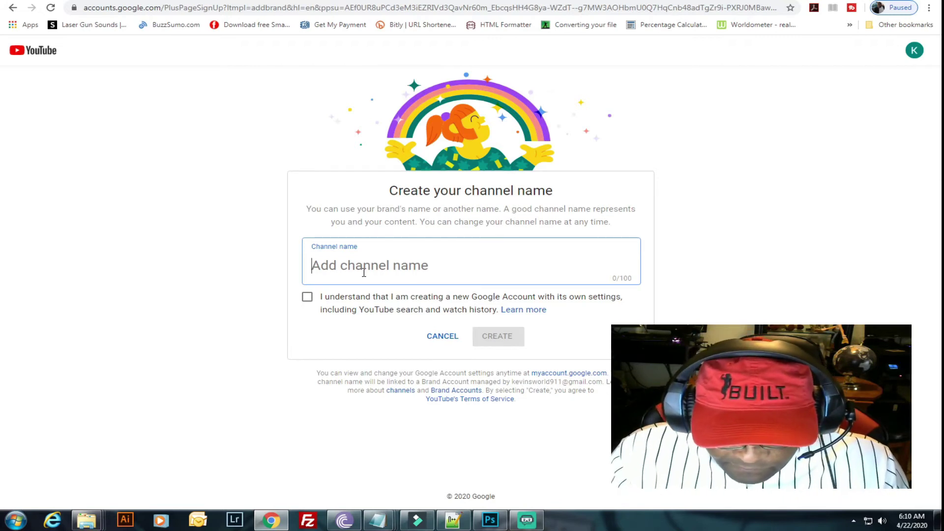
# - Create the channel 'Dragonman911' and browse the home folder for its profile picture
pyautogui.write('Drago')
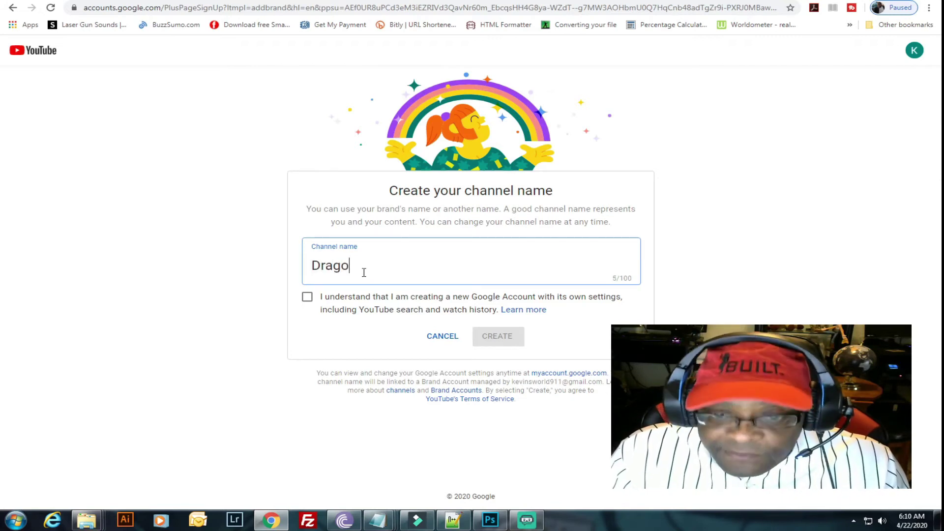
pyautogui.write('nman911')
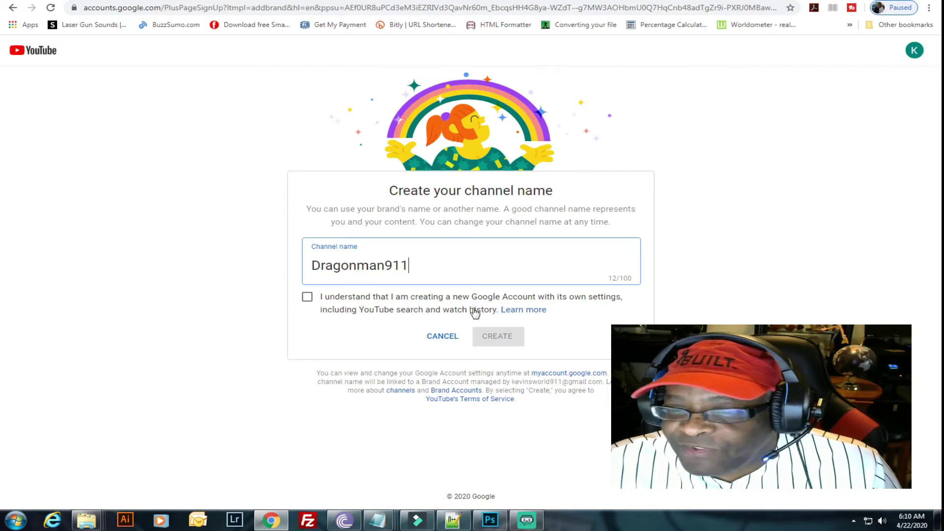
pyautogui.click(307, 298)
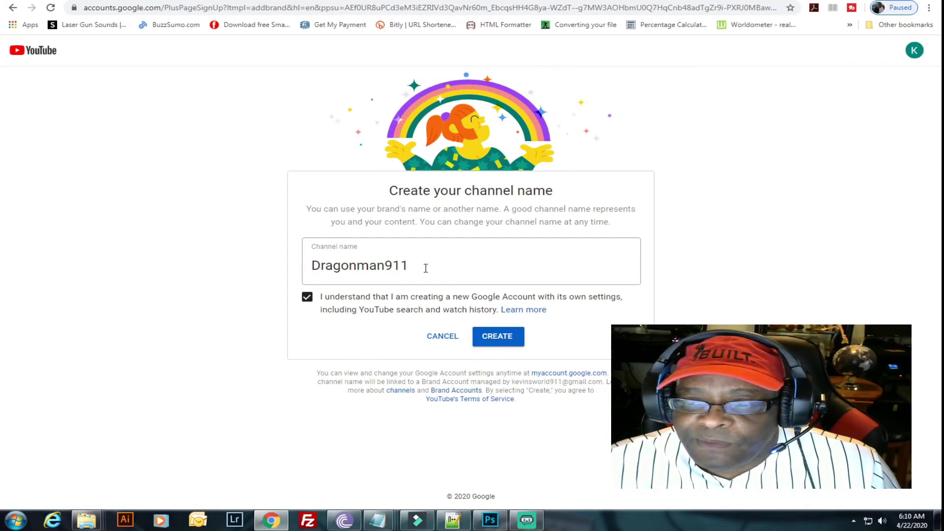
pyautogui.click(498, 338)
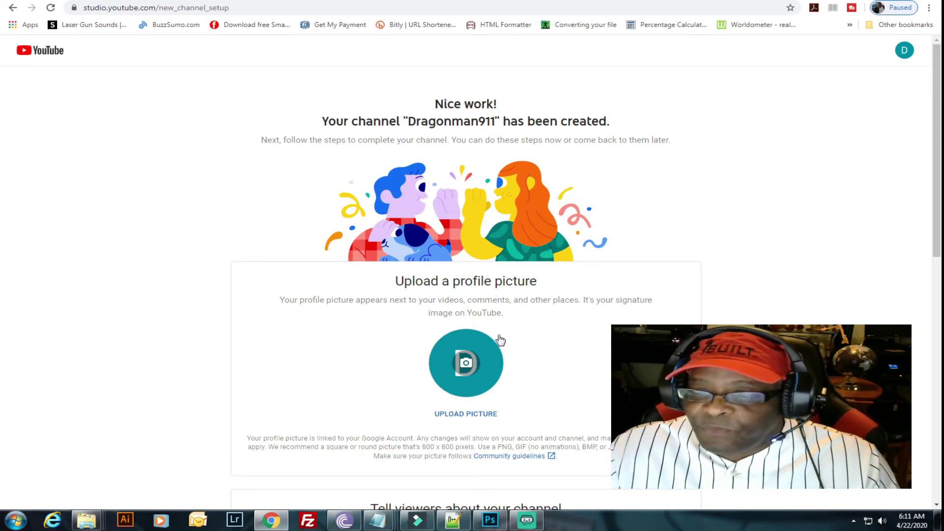
pyautogui.click(468, 362)
pyautogui.click(199, 84)
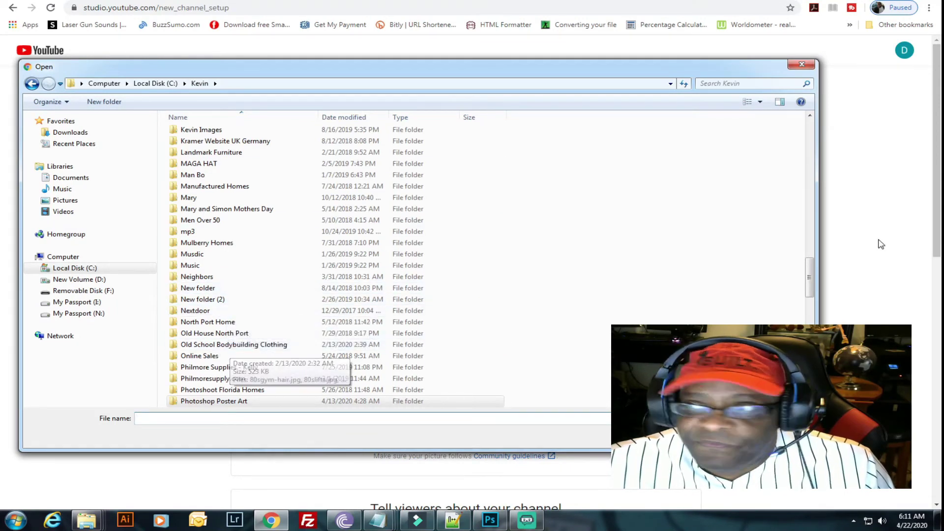
# - Choose the 7 KB camera photo JPG in the Open dialog and upload it
pyautogui.moveTo(809, 275); pyautogui.dragTo(810, 380)
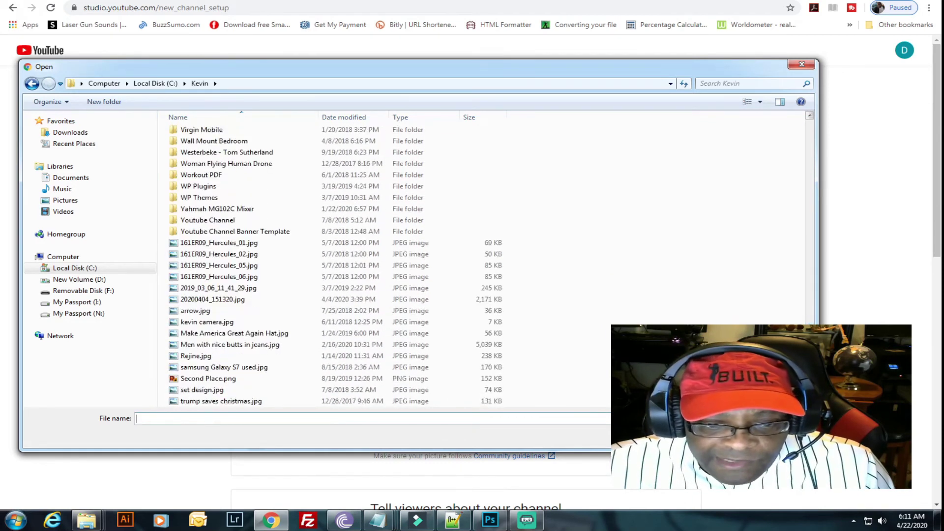
pyautogui.click(211, 323)
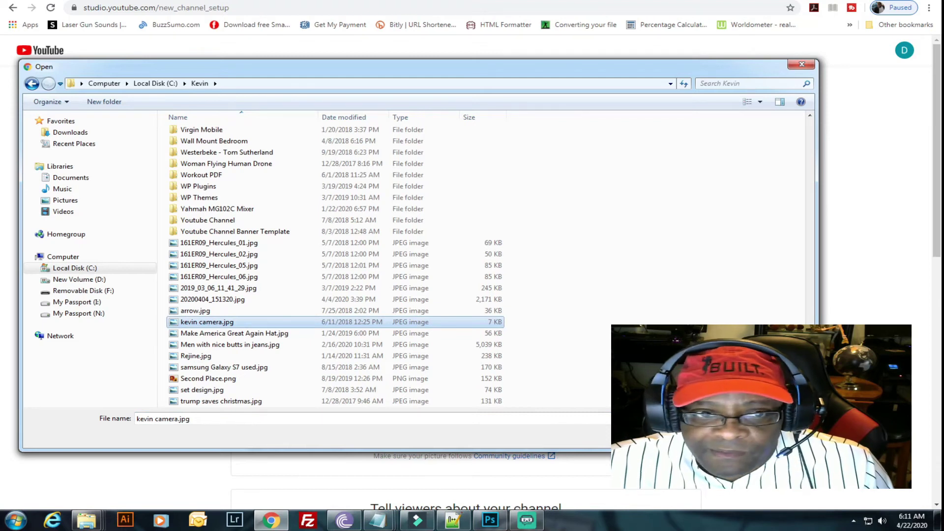
pyautogui.press('Return')
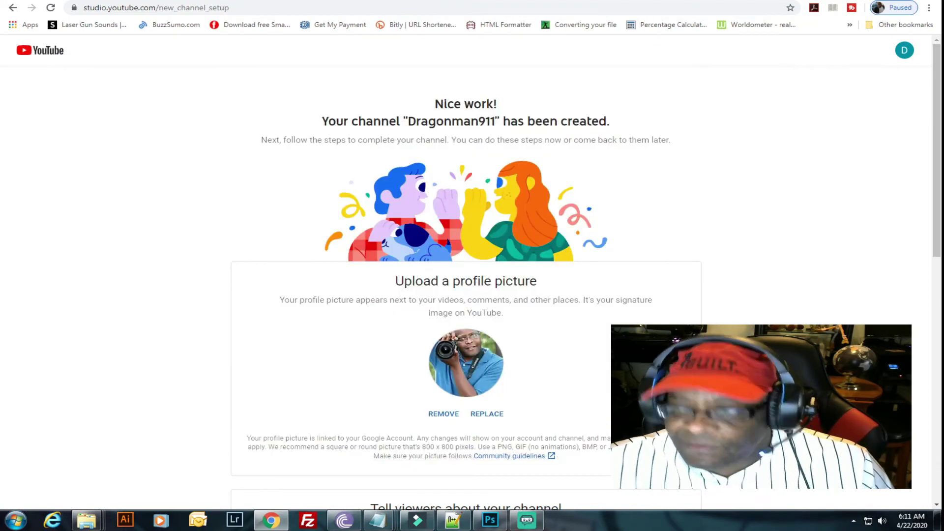
# - Enter the filler description 'ddddhgh', leave the link title empty, and save the channel setup
pyautogui.scroll(-5, 565, 420)
pyautogui.scroll(-2, 586, 286)
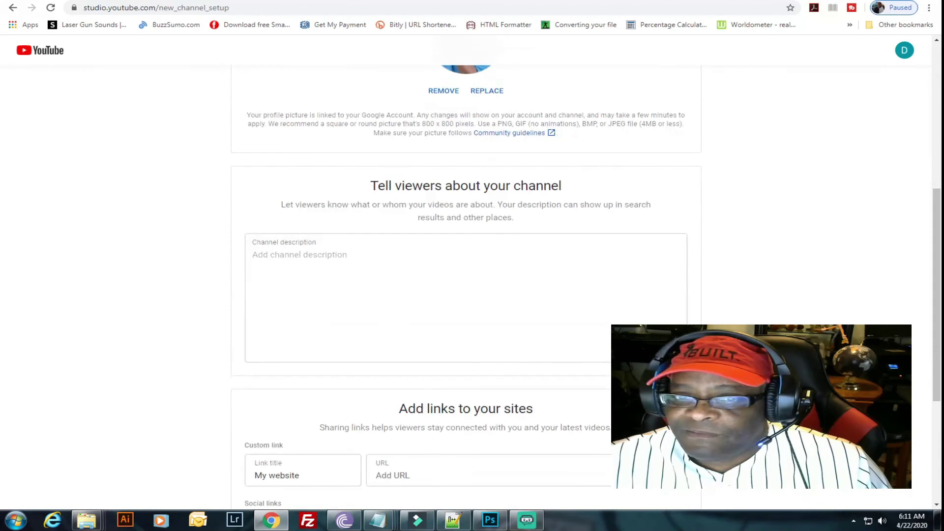
pyautogui.click(311, 255)
pyautogui.write('dddd')
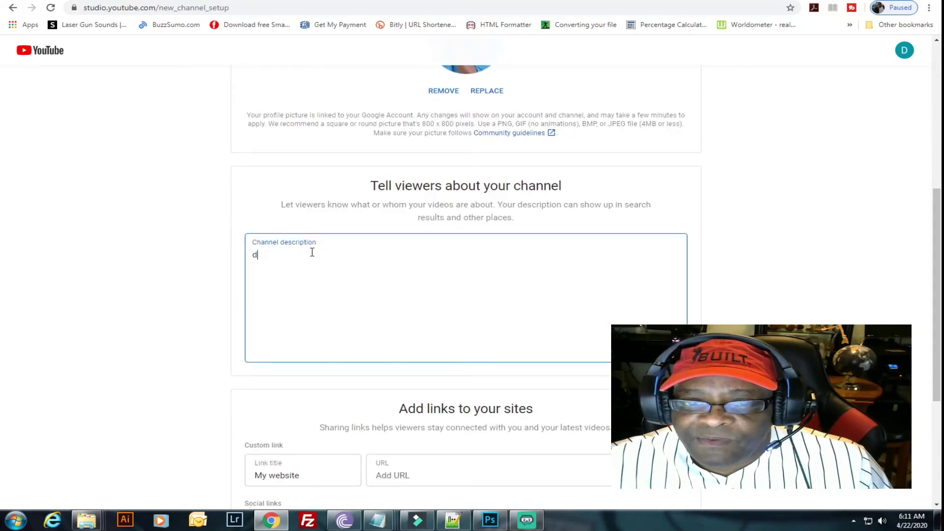
pyautogui.write('hgh')
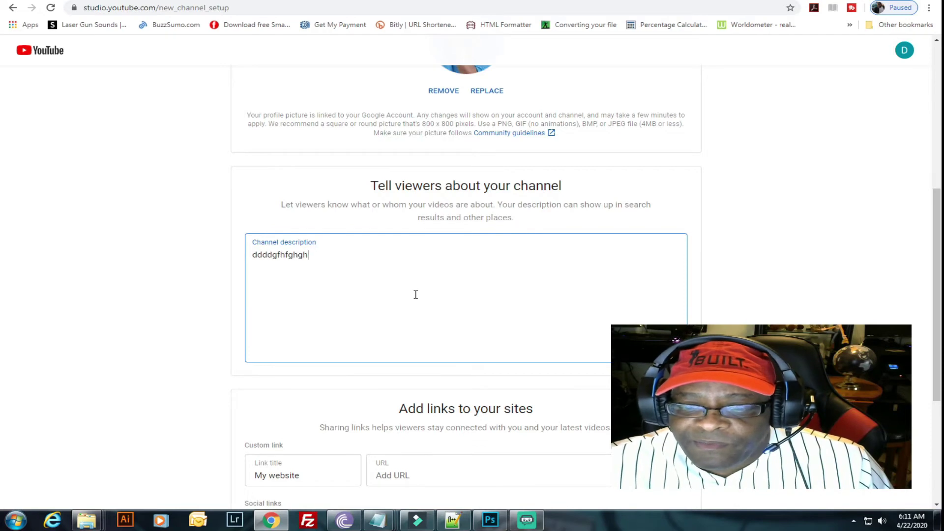
pyautogui.scroll(-4, 415, 294)
pyautogui.click(315, 264)
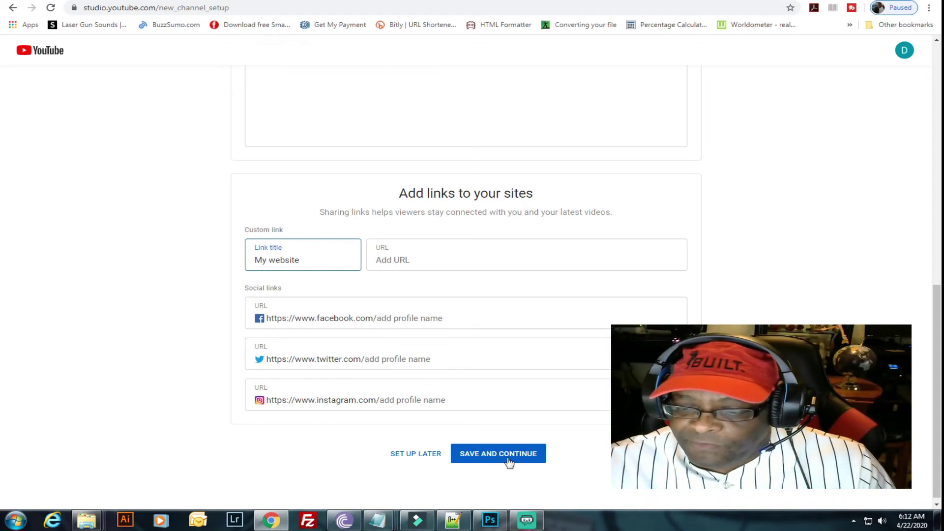
pyautogui.click(504, 457)
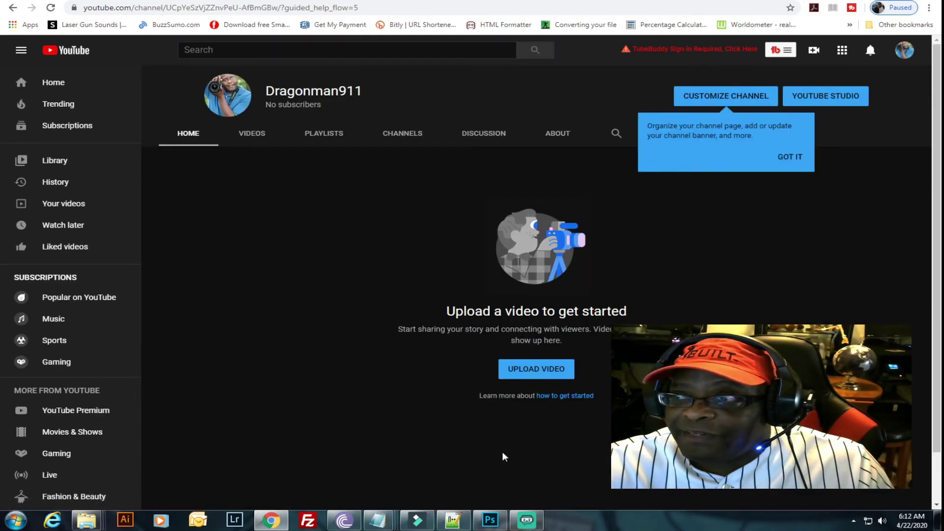
# - Dismiss the organising tip and open Customize Channel for Dragonman911
pyautogui.click(790, 157)
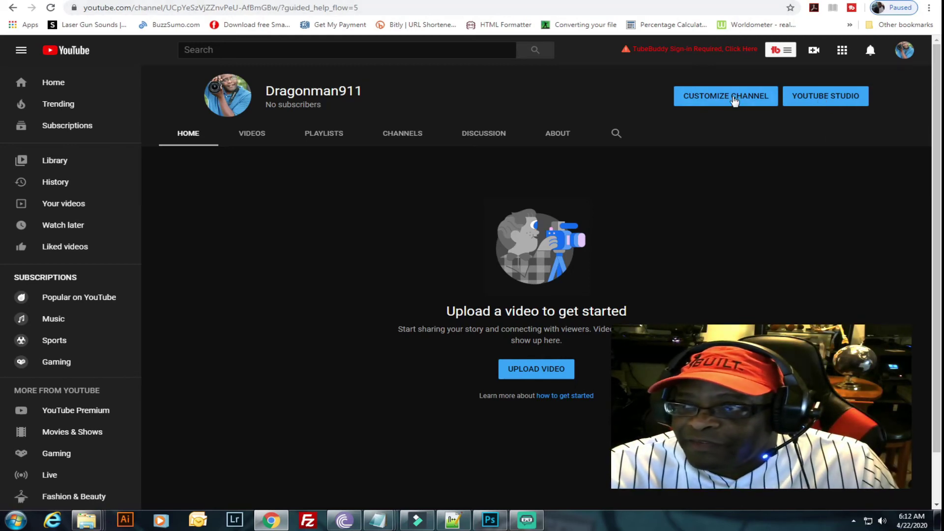
pyautogui.click(735, 101)
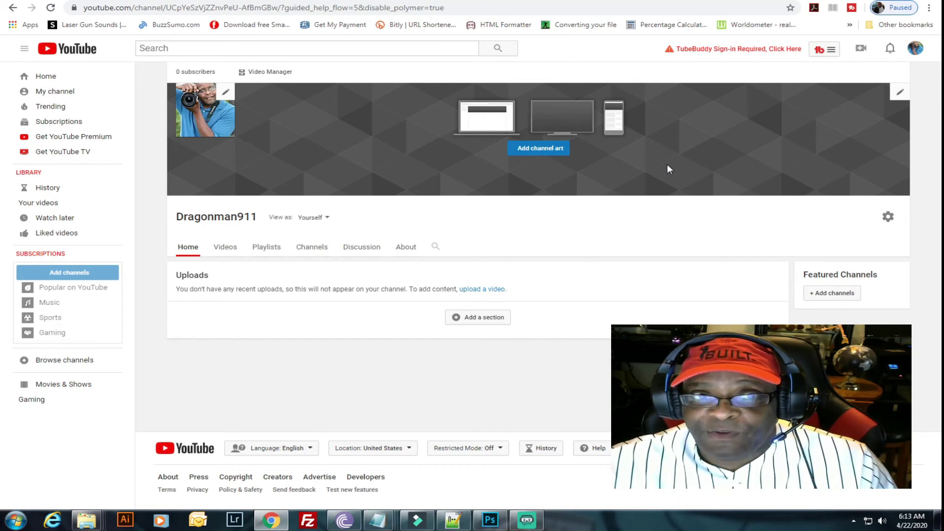
# - From YouTube Settings, choose Edit on Google for the Dragonman911 channel name
pyautogui.click(12, 8)
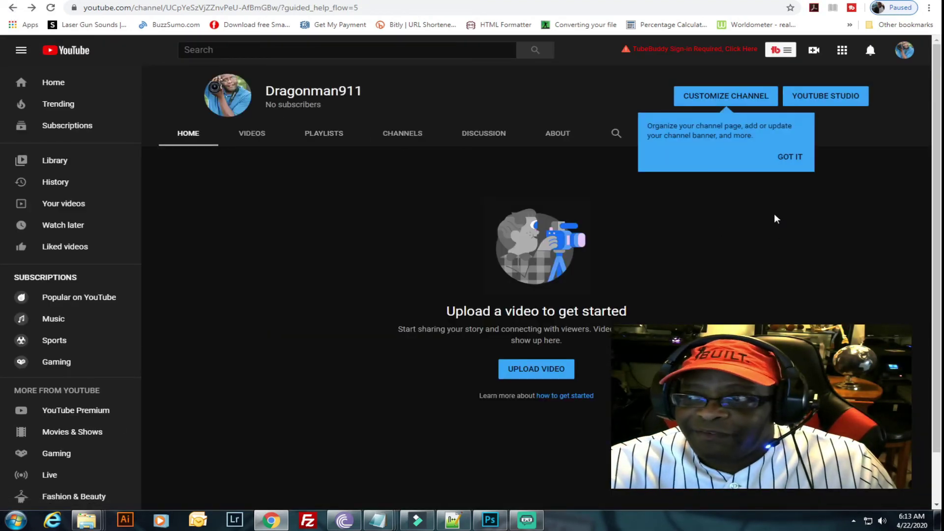
pyautogui.click(797, 157)
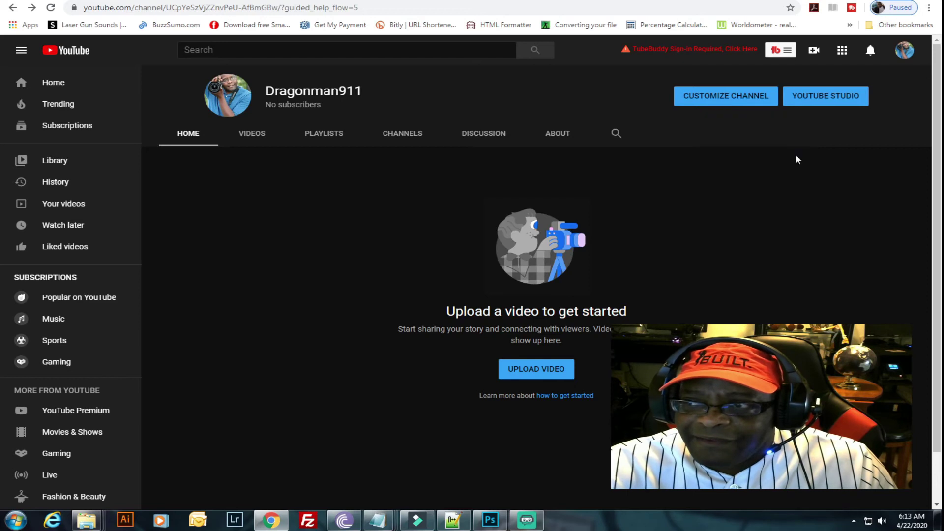
pyautogui.scroll(-4, 65, 336)
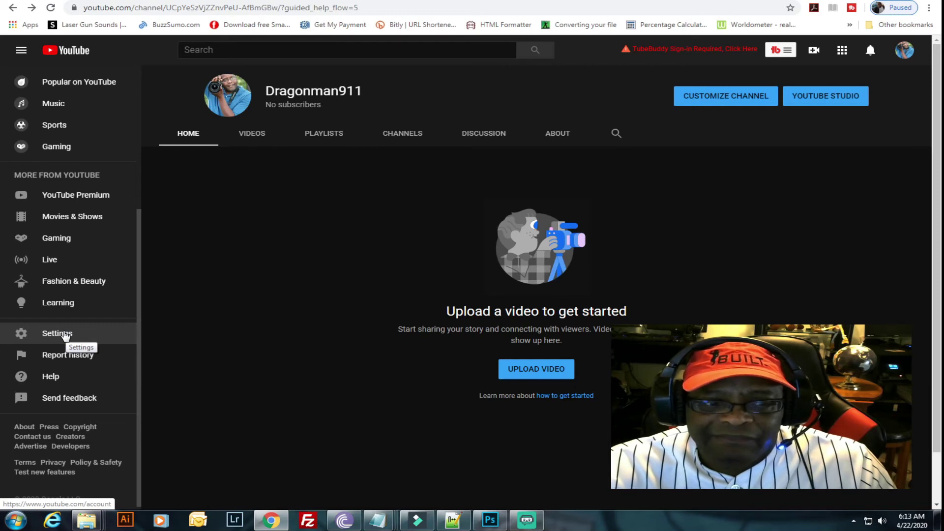
pyautogui.click(66, 336)
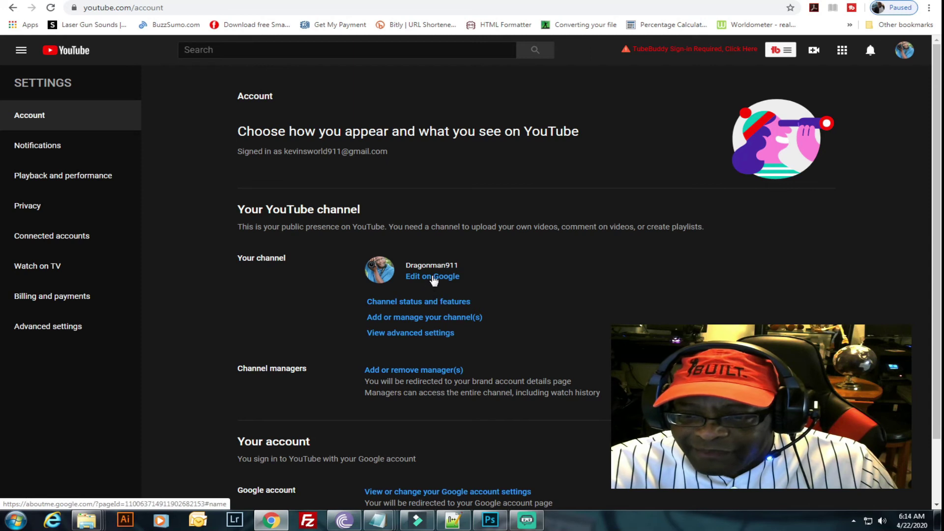
pyautogui.click(433, 278)
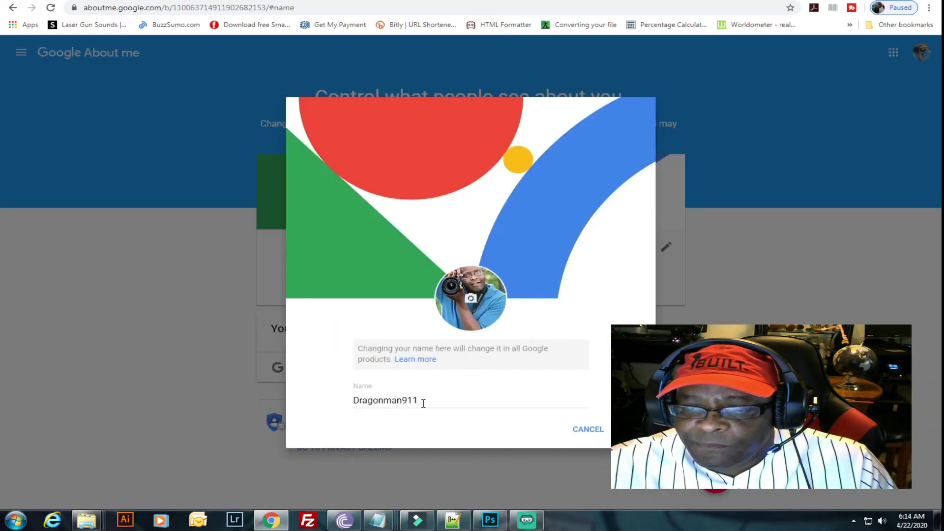
# - Select and clear the current name, discarding the mistaken 'Dragon Tower' entry
pyautogui.moveTo(424, 403); pyautogui.dragTo(327, 406)
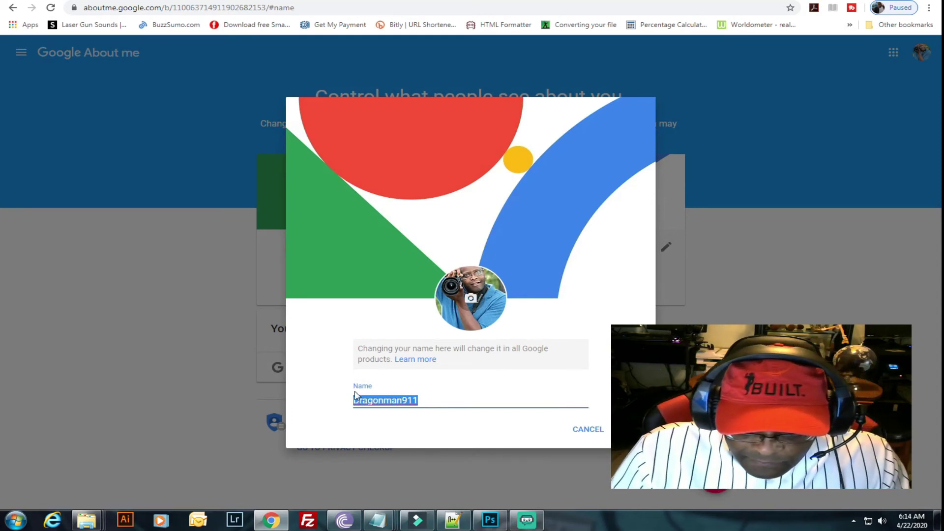
pyautogui.write('Dr')
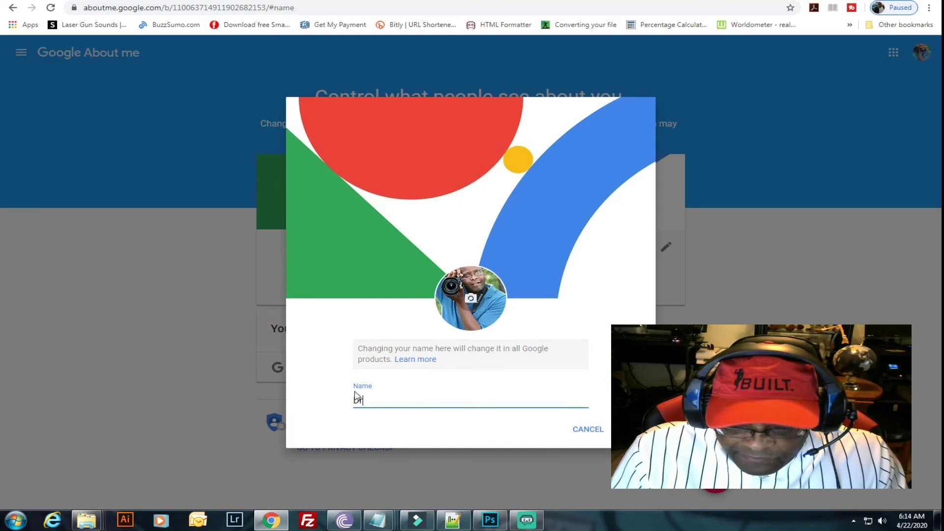
pyautogui.write('agon')
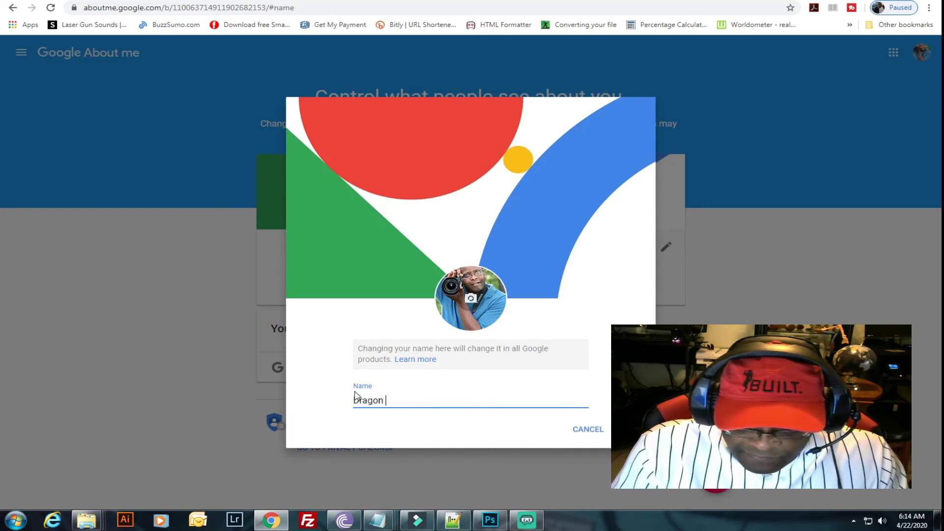
pyautogui.write(' Tower')
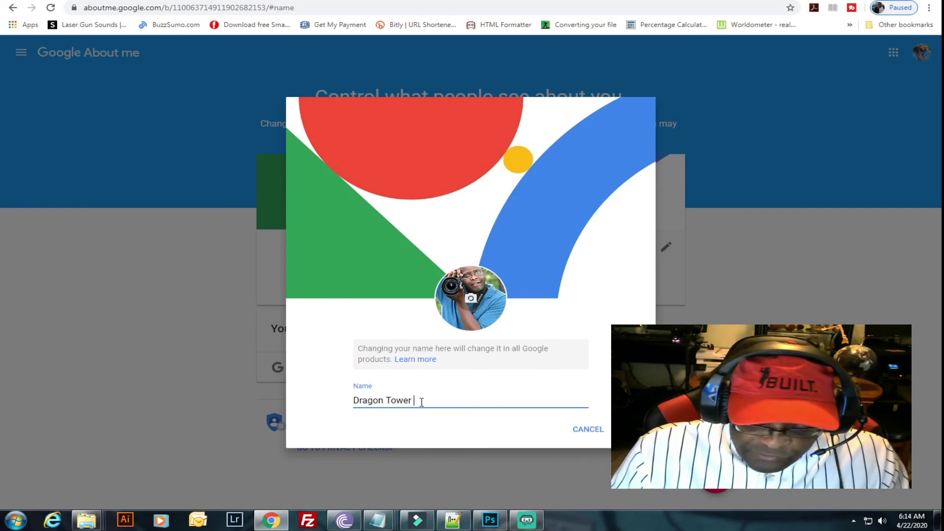
pyautogui.press('BackSpace')
pyautogui.press('BackSpace')
pyautogui.press('BackSpace')
pyautogui.press('BackSpace')
pyautogui.press('BackSpace')
pyautogui.press('BackSpace')
pyautogui.press('BackSpace')
pyautogui.press('BackSpace')
pyautogui.press('BackSpace')
pyautogui.press('BackSpace')
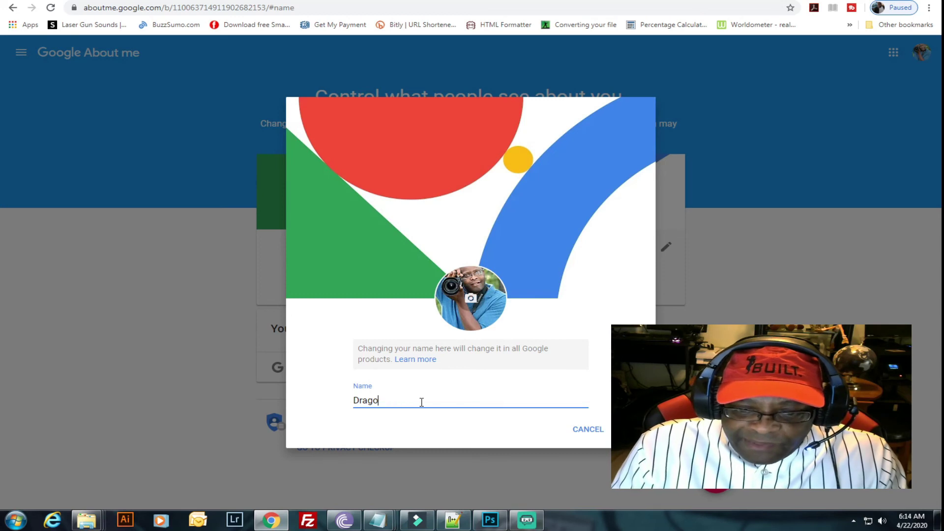
pyautogui.press('BackSpace')
pyautogui.press('BackSpace')
# - Type the name 'The Cerebro Show - hosted by Cerebro', fix typos, and submit it
pyautogui.write('The')
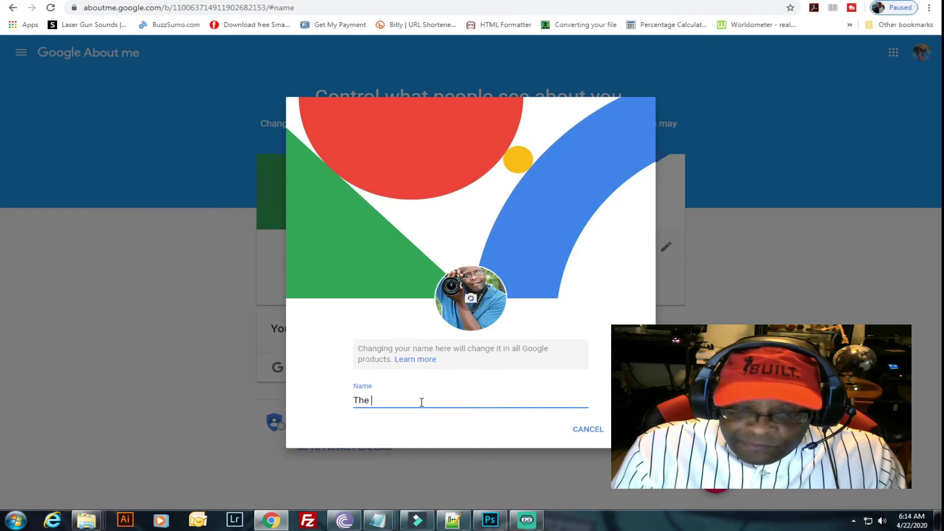
pyautogui.write(' Kev')
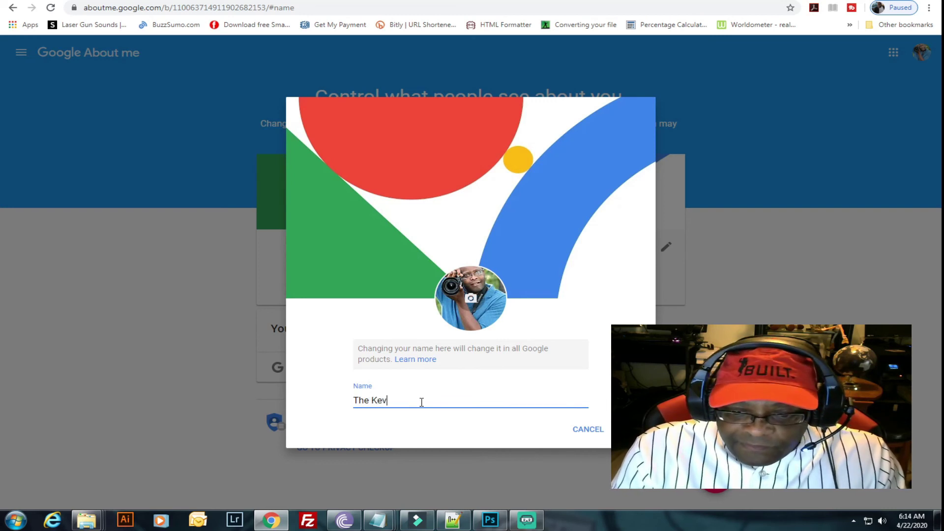
pyautogui.press('BackSpace')
pyautogui.press('BackSpace')
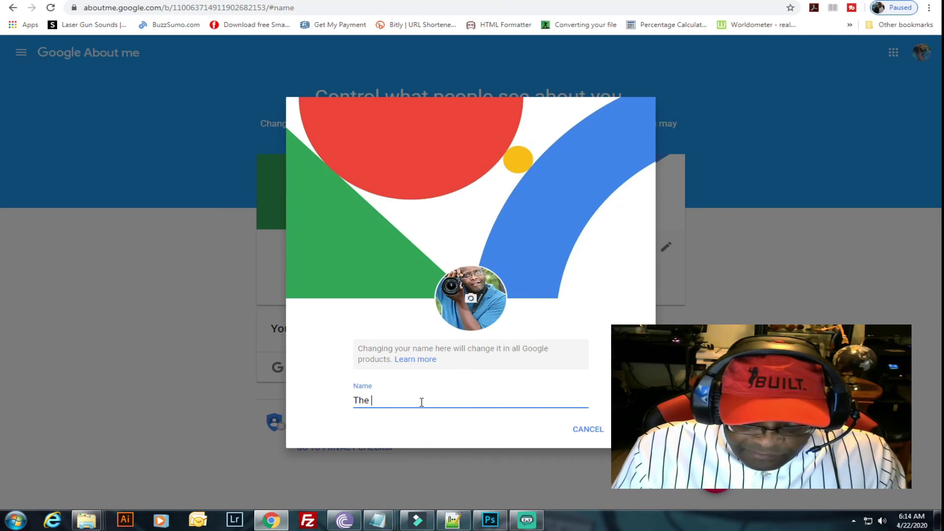
pyautogui.write('Cerebro S')
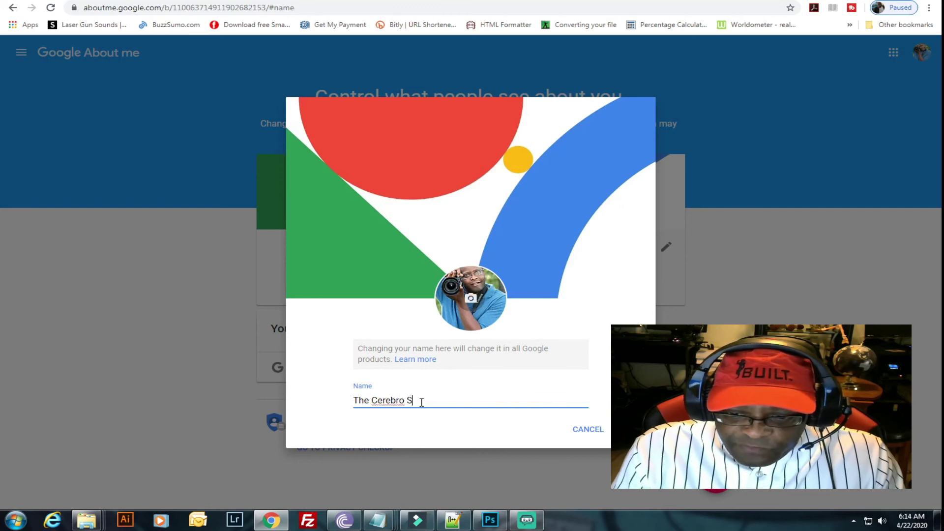
pyautogui.write('hi')
pyautogui.press('BackSpace')
pyautogui.write('ow')
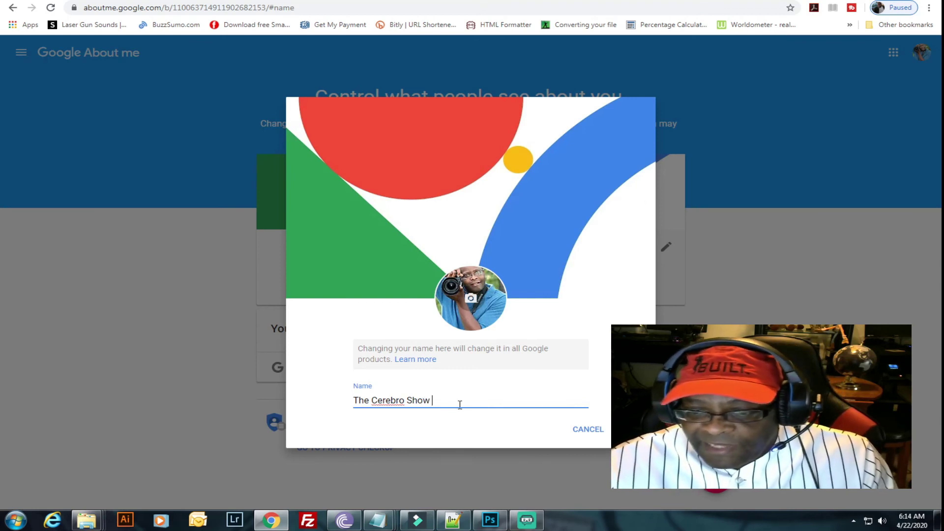
pyautogui.write(' - ')
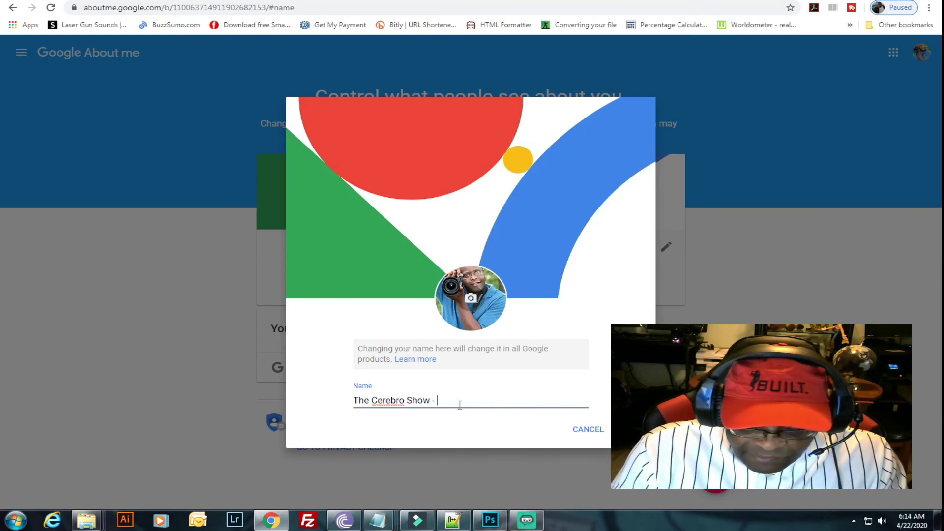
pyautogui.write('with')
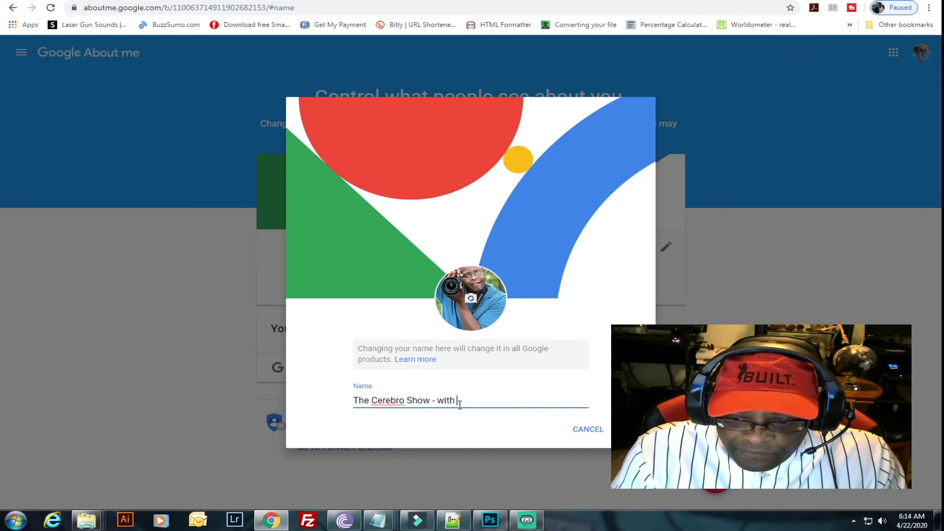
pyautogui.press('BackSpace')
pyautogui.press('BackSpace')
pyautogui.press('BackSpace')
pyautogui.press('BackSpace')
pyautogui.press('BackSpace')
pyautogui.write('hosted ')
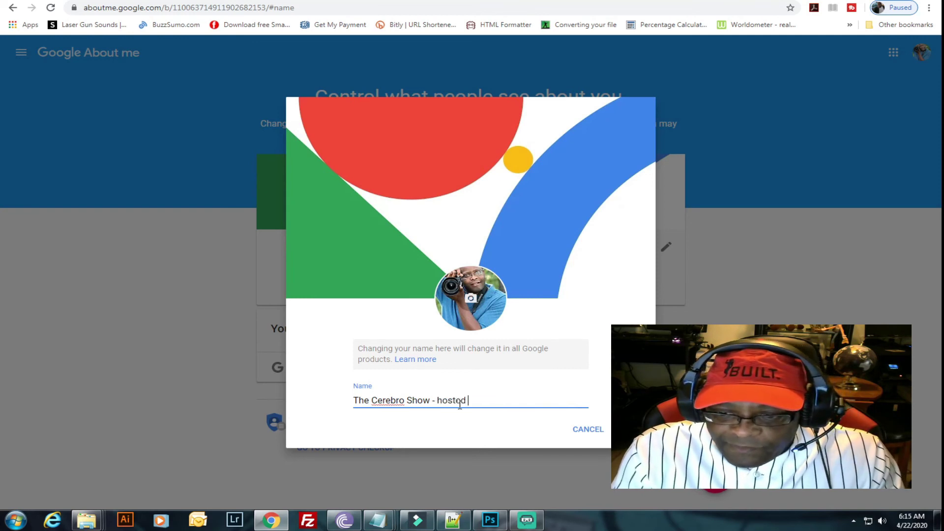
pyautogui.write('by ')
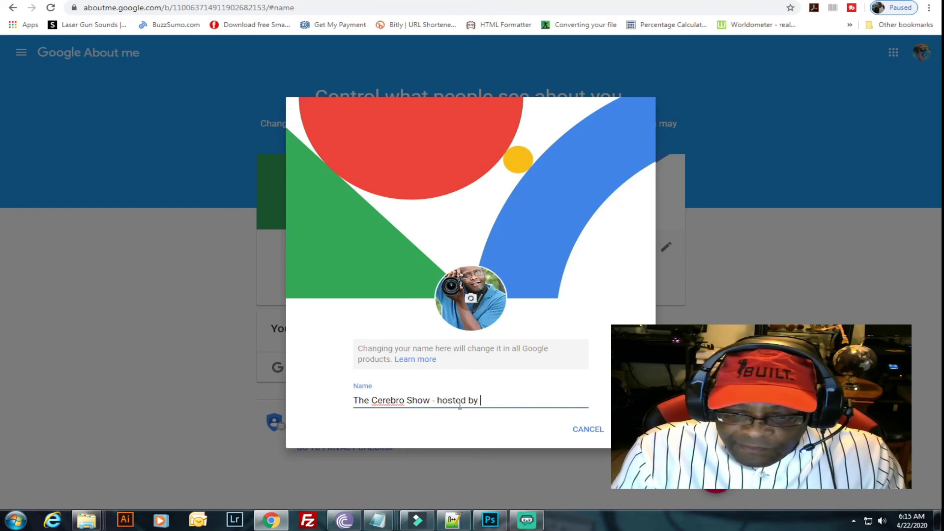
pyautogui.write('Cere')
pyautogui.write('r')
pyautogui.write('bro')
pyautogui.press('BackSpace')
pyautogui.press('BackSpace')
pyautogui.write('ro')
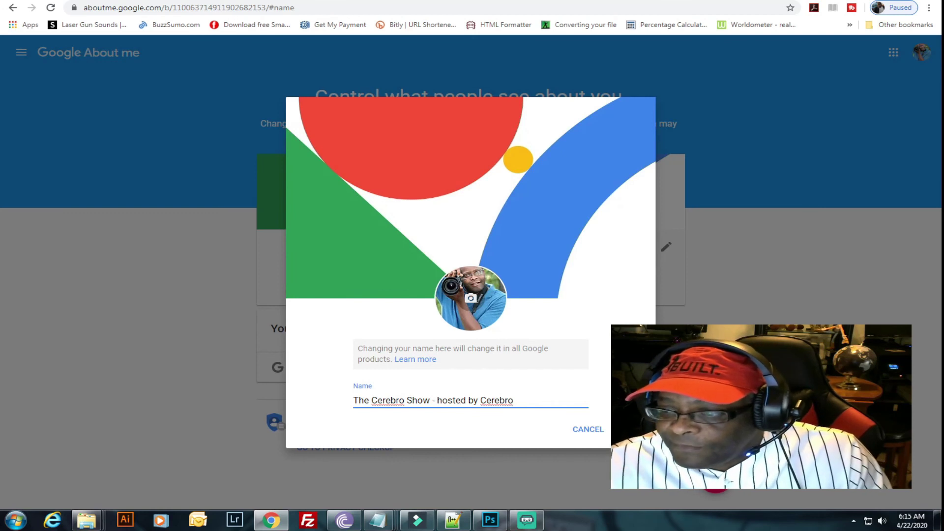
pyautogui.press('Return')
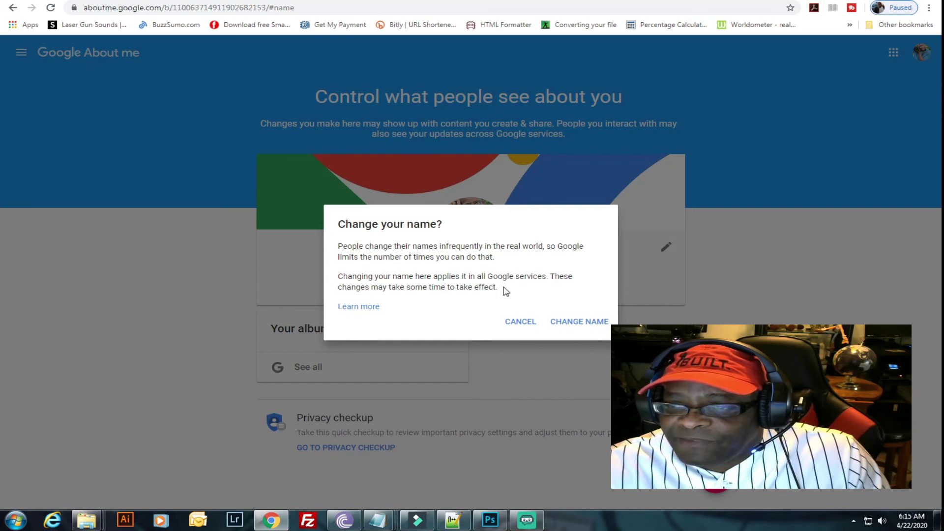
# - Confirm CHANGE NAME, then return to YouTube's account settings
pyautogui.click(575, 322)
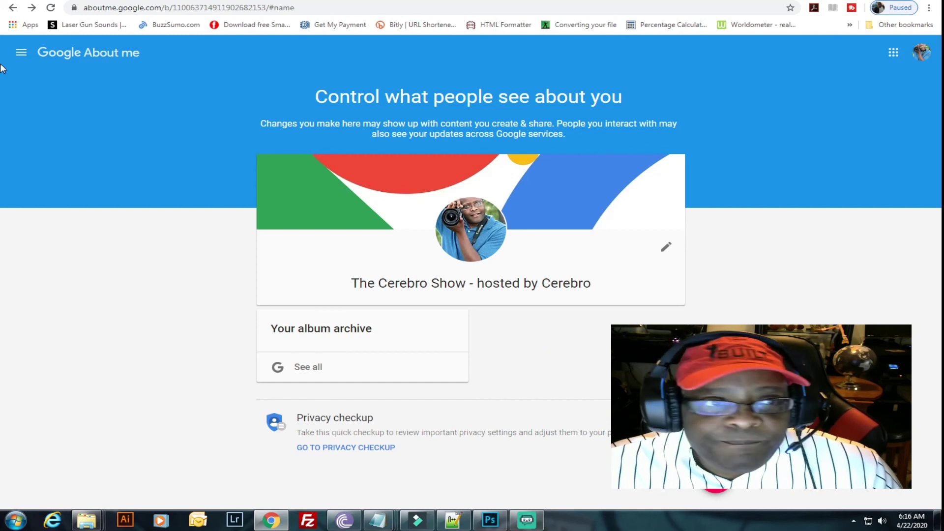
pyautogui.click(14, 9)
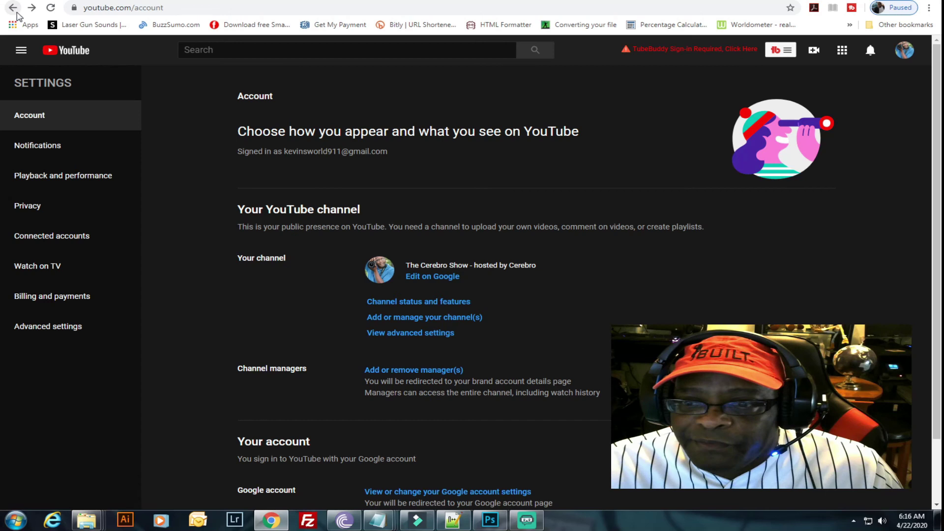
# - Open 'Your channel' from the avatar menu to view the renamed channel
pyautogui.click(906, 52)
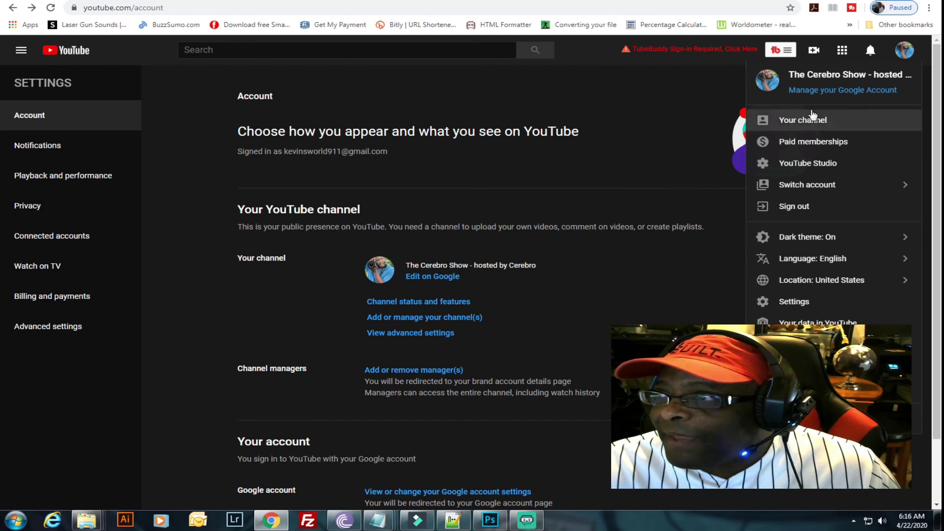
pyautogui.click(807, 120)
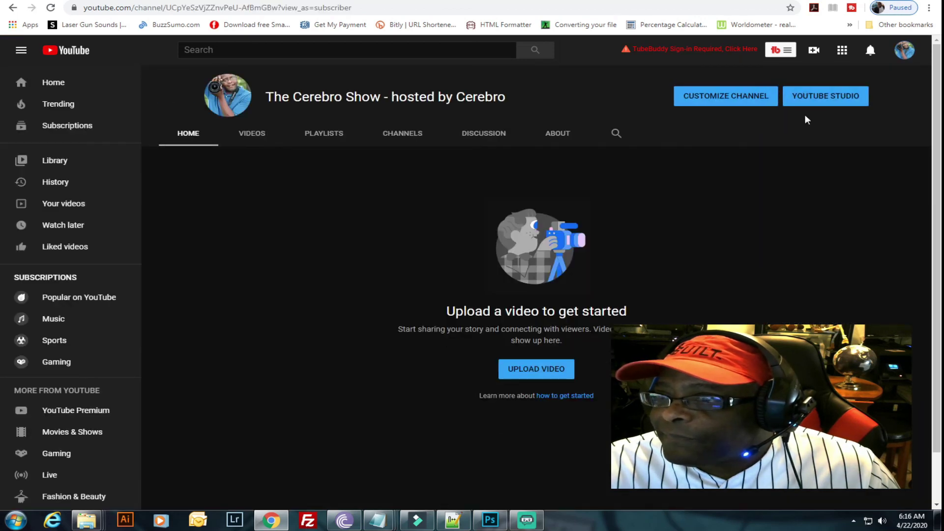